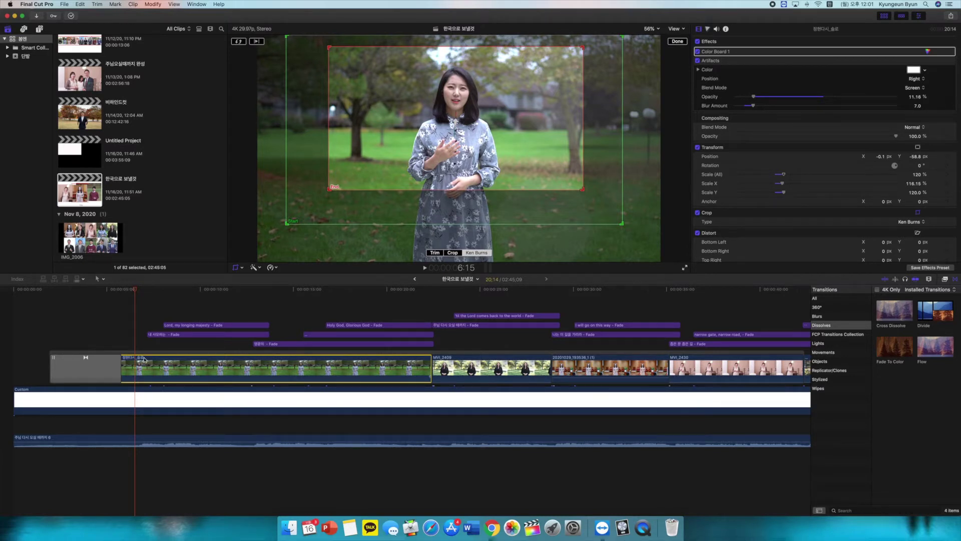
Step: Show the Transform controls for the selected clip in the viewer, and return to its Crop controls
{"action": "left_click", "coordinate": [242, 267]}
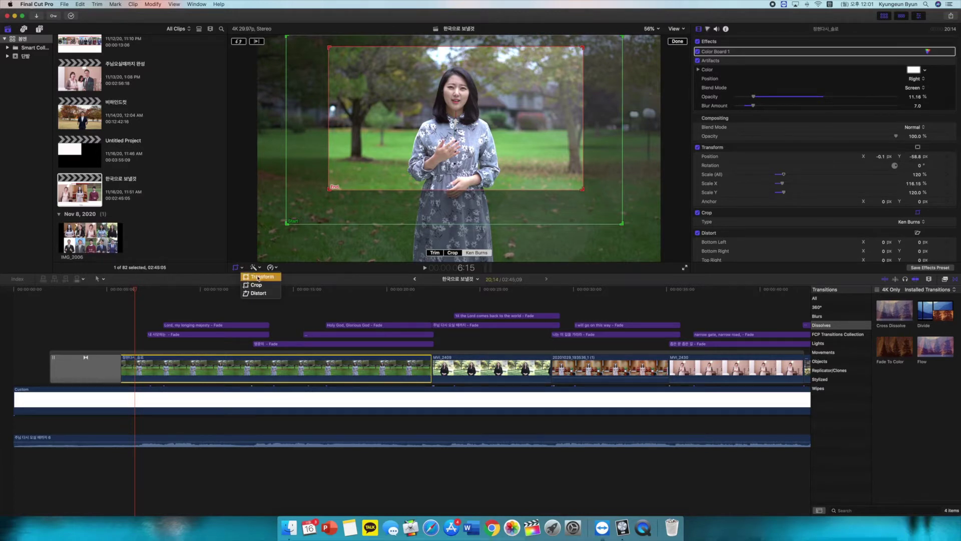
{"action": "left_click", "coordinate": [259, 277]}
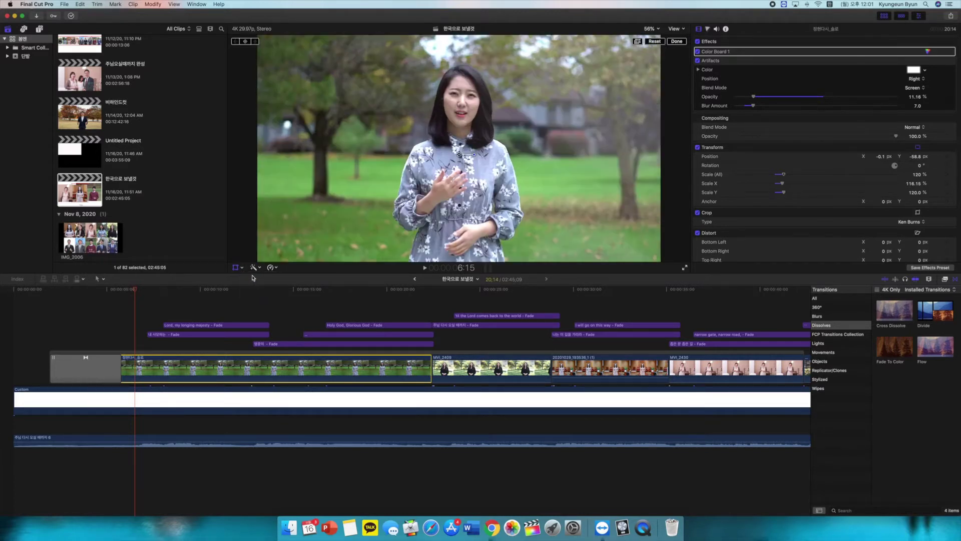
{"action": "left_click", "coordinate": [243, 268]}
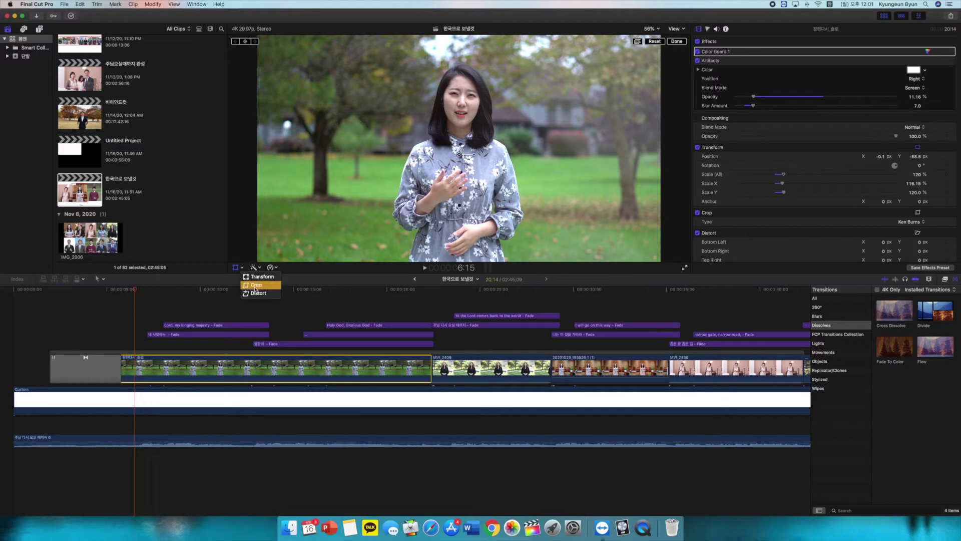
{"action": "left_click", "coordinate": [258, 286]}
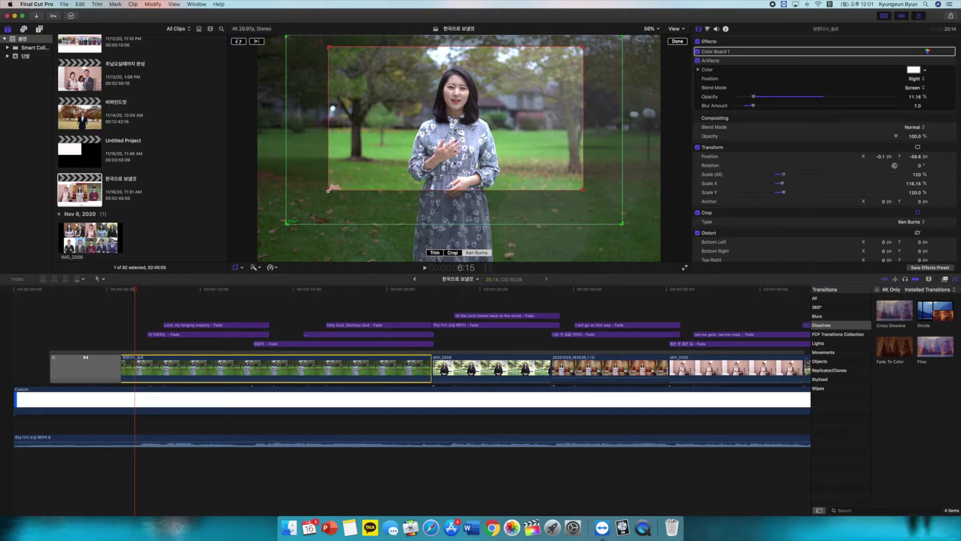
Step: Resize and reposition the Ken Burns end frame around the woman's upper body, swapping the start and end frames and back once
{"action": "left_click_drag", "start_coordinate": [329, 190], "coordinate": [374, 158]}
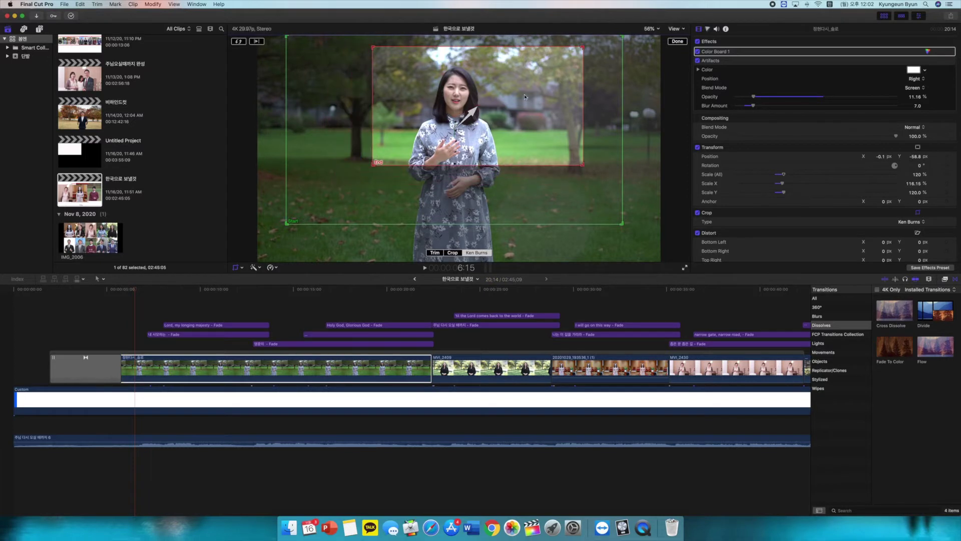
{"action": "left_click_drag", "start_coordinate": [480, 106], "coordinate": [459, 107]}
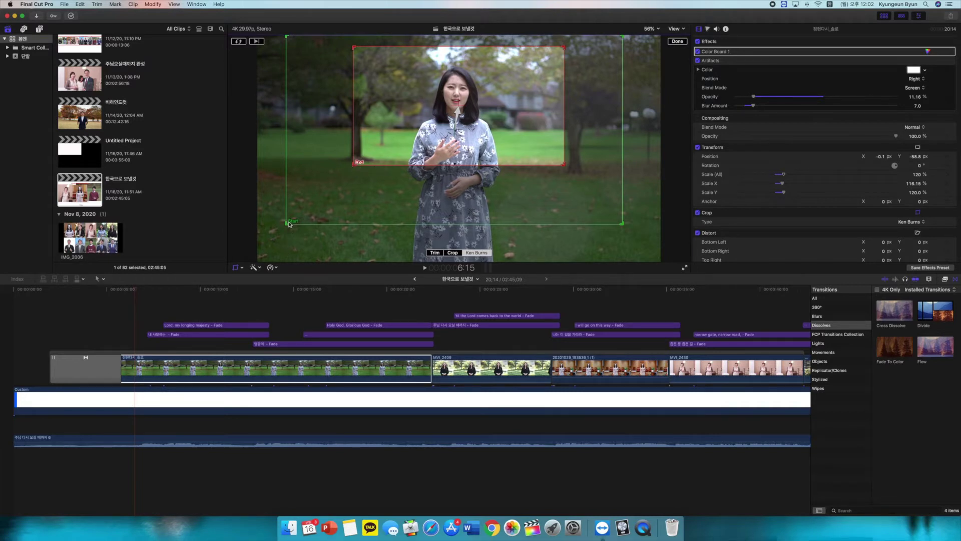
{"action": "left_click", "coordinate": [238, 41]}
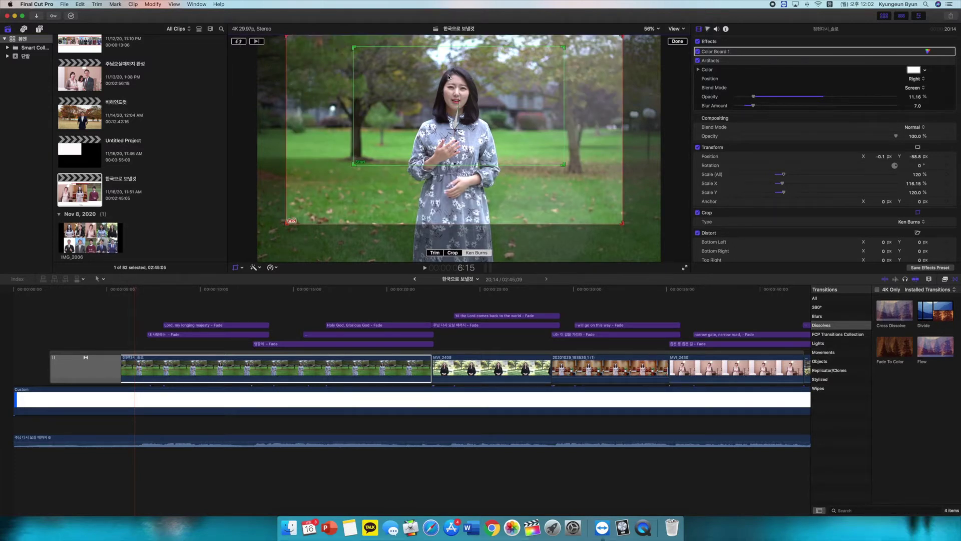
{"action": "left_click", "coordinate": [239, 41]}
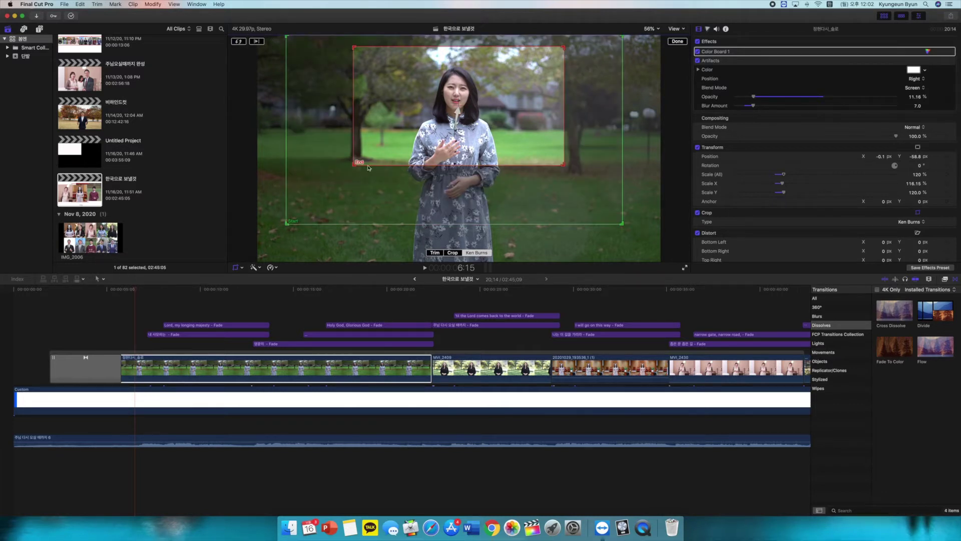
{"action": "left_click_drag", "start_coordinate": [357, 165], "coordinate": [458, 117]}
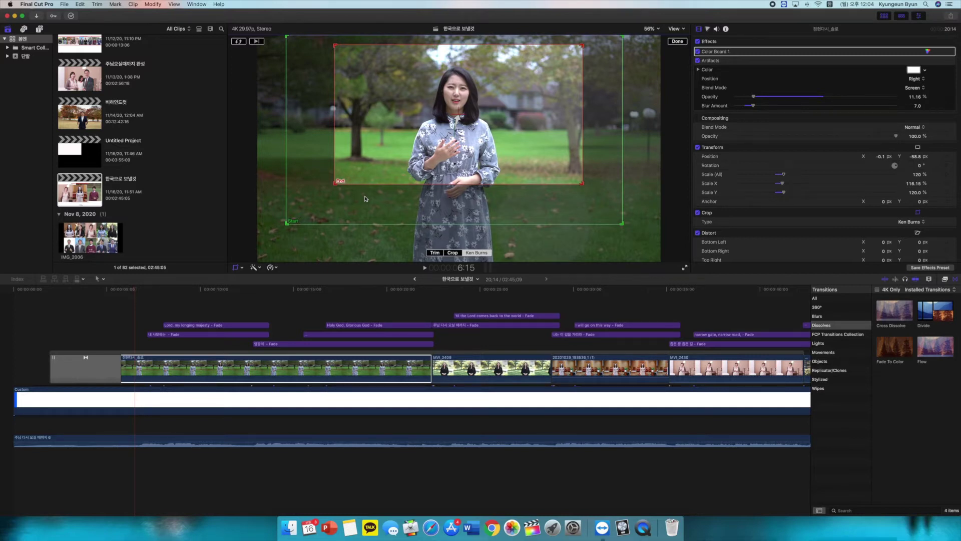
Step: Open the effects browser and show the Blur video effects
{"action": "scroll", "coordinate": [651, 325], "scroll_direction": "right", "scroll_amount": 10}
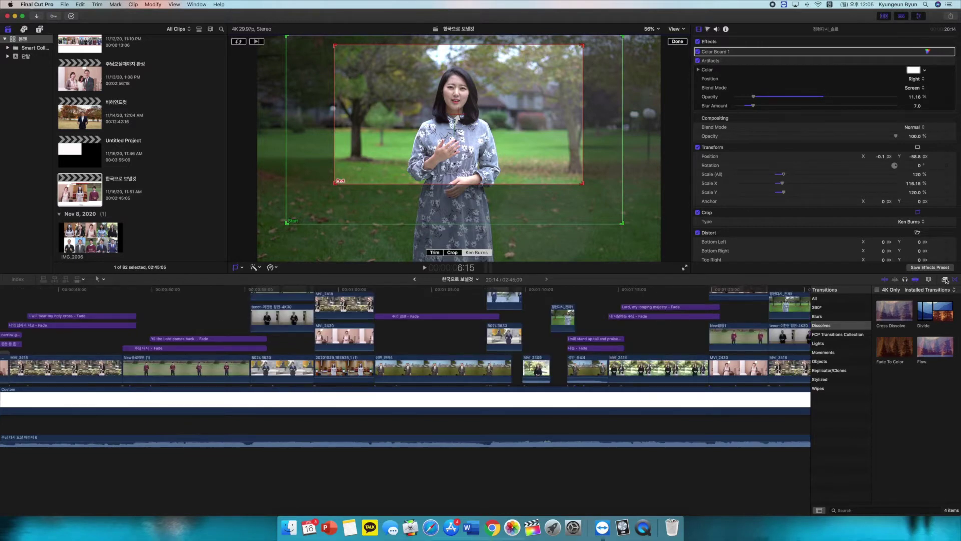
{"action": "left_click", "coordinate": [945, 279]}
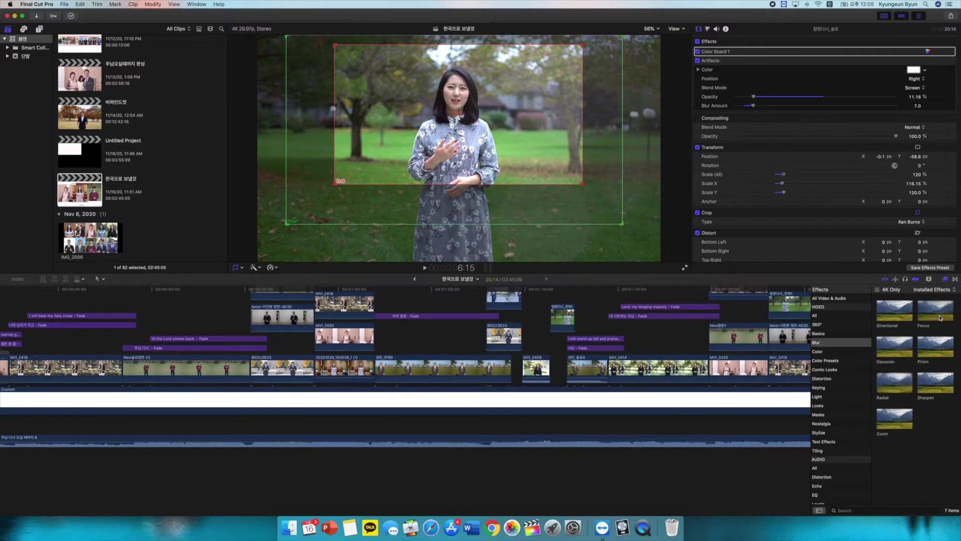
{"action": "left_click", "coordinate": [820, 344]}
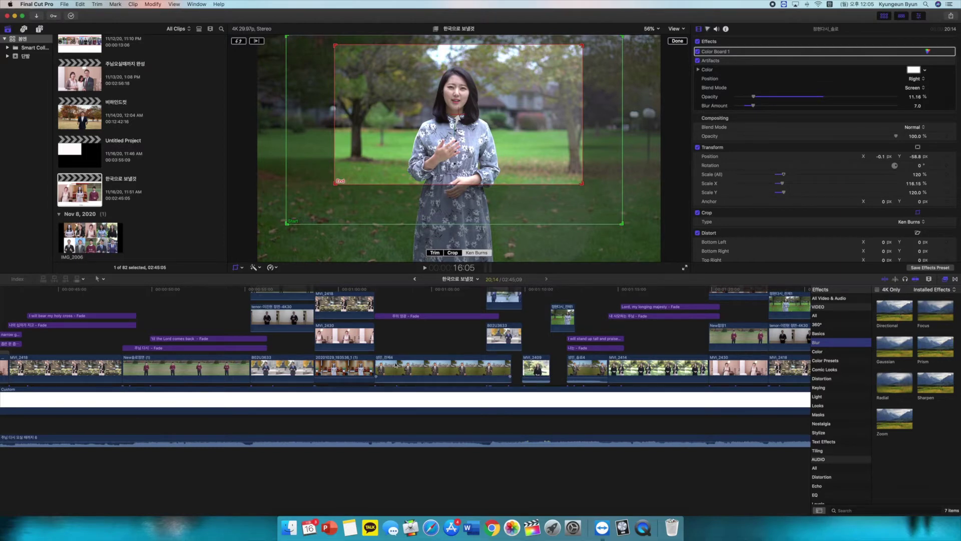
Step: Review the stacked clips through to the end of the timeline, and bring up the Dissolves transitions
{"action": "scroll", "coordinate": [395, 364], "scroll_direction": "up", "scroll_amount": 10}
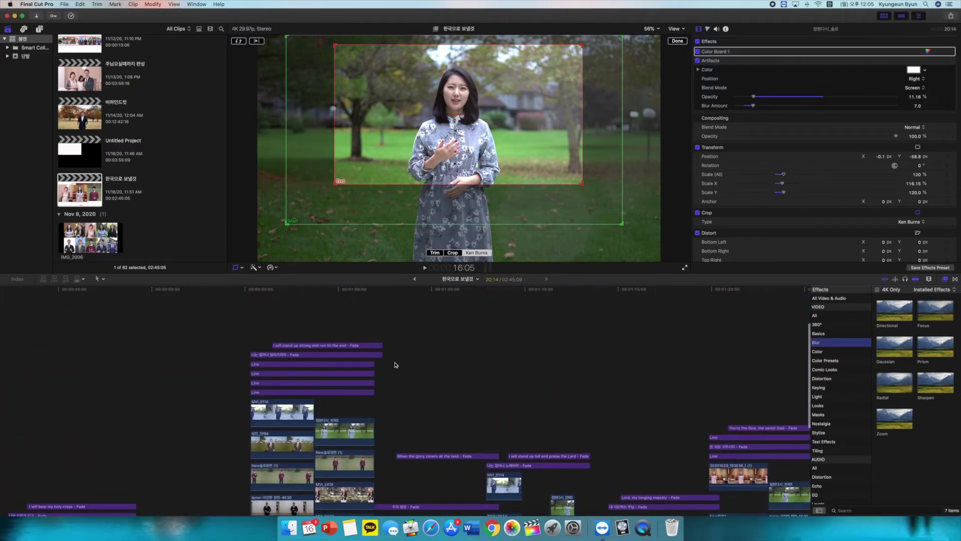
{"action": "scroll", "coordinate": [395, 364], "scroll_direction": "down", "scroll_amount": 7}
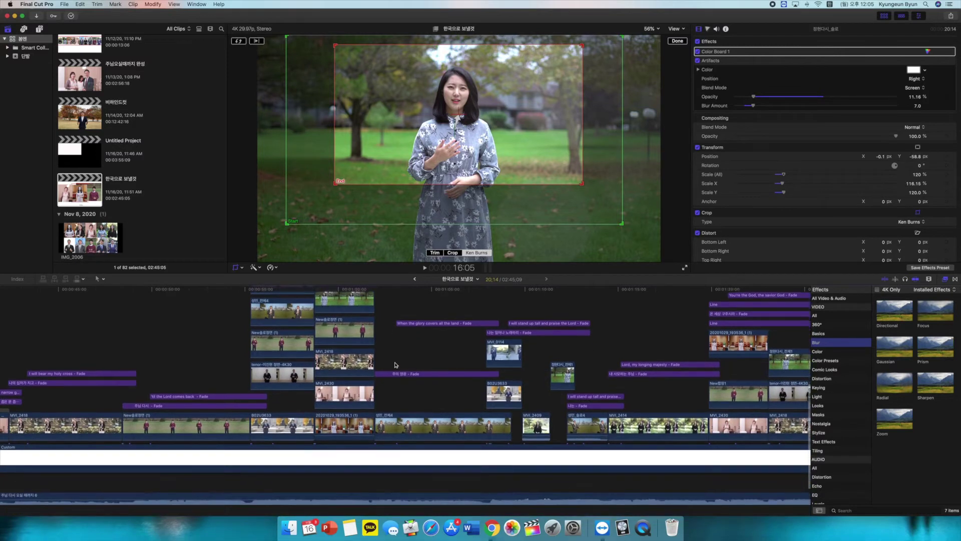
{"action": "scroll", "coordinate": [396, 364], "scroll_direction": "right", "scroll_amount": 3}
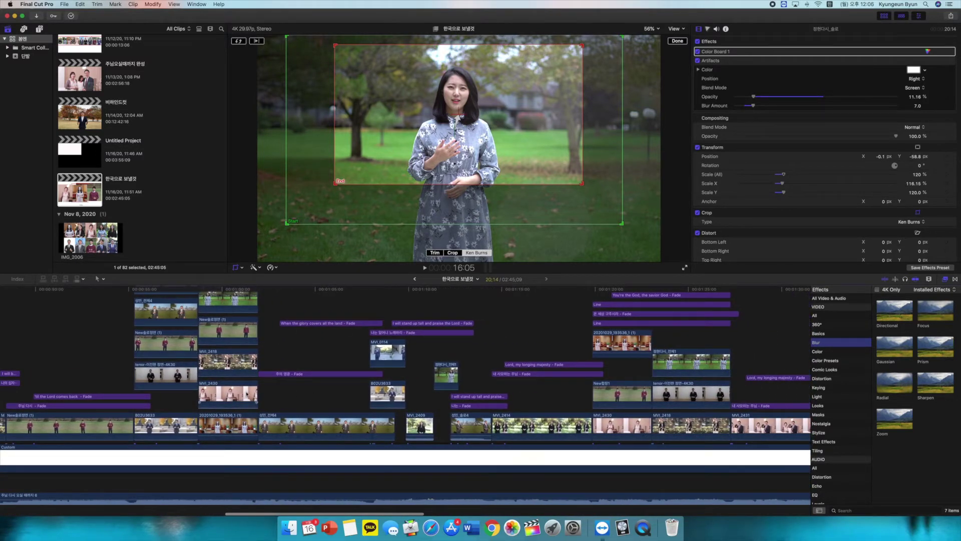
{"action": "scroll", "coordinate": [246, 394], "scroll_direction": "up", "scroll_amount": 1}
{"action": "scroll", "coordinate": [252, 394], "scroll_direction": "right", "scroll_amount": 15}
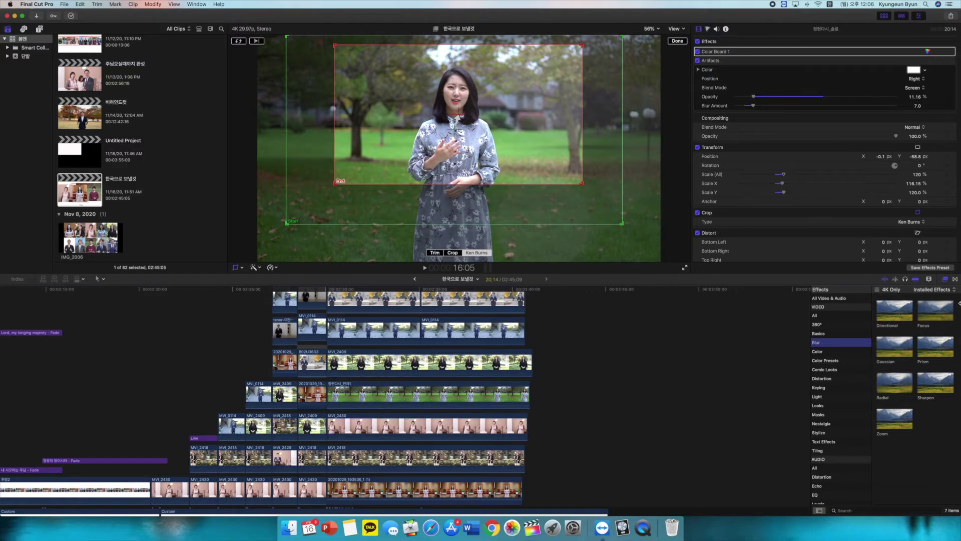
{"action": "left_click", "coordinate": [956, 279]}
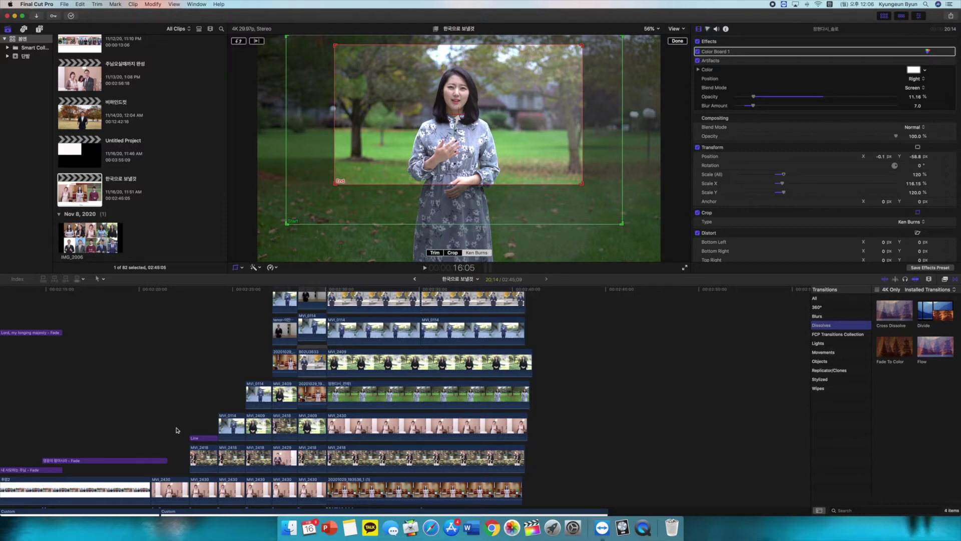
Step: Examine the layered clips, lines and titles in the closing section of the timeline and the section before it
{"action": "scroll", "coordinate": [312, 491], "scroll_direction": "left", "scroll_amount": 1}
{"action": "scroll", "coordinate": [312, 492], "scroll_direction": "down", "scroll_amount": 1}
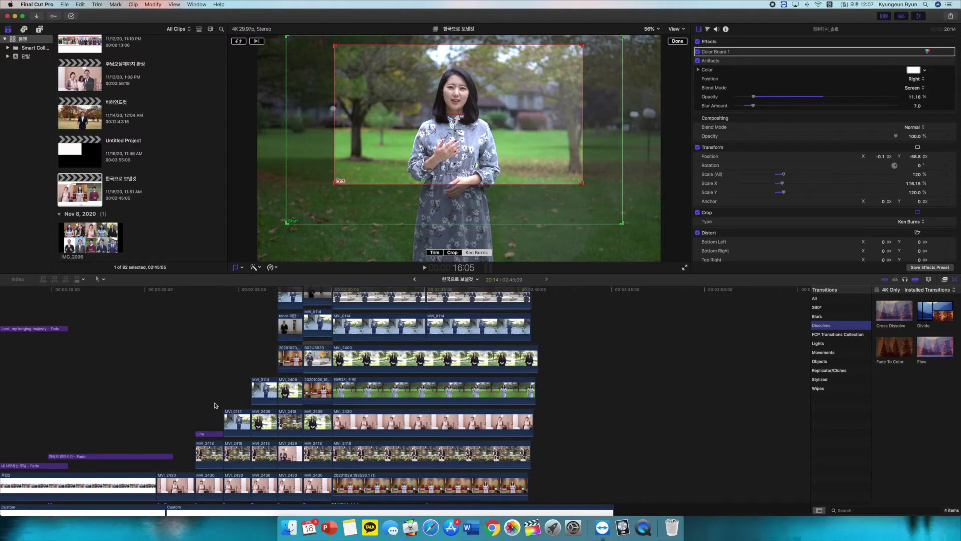
{"action": "scroll", "coordinate": [215, 405], "scroll_direction": "down", "scroll_amount": 3}
{"action": "scroll", "coordinate": [215, 406], "scroll_direction": "up", "scroll_amount": 8}
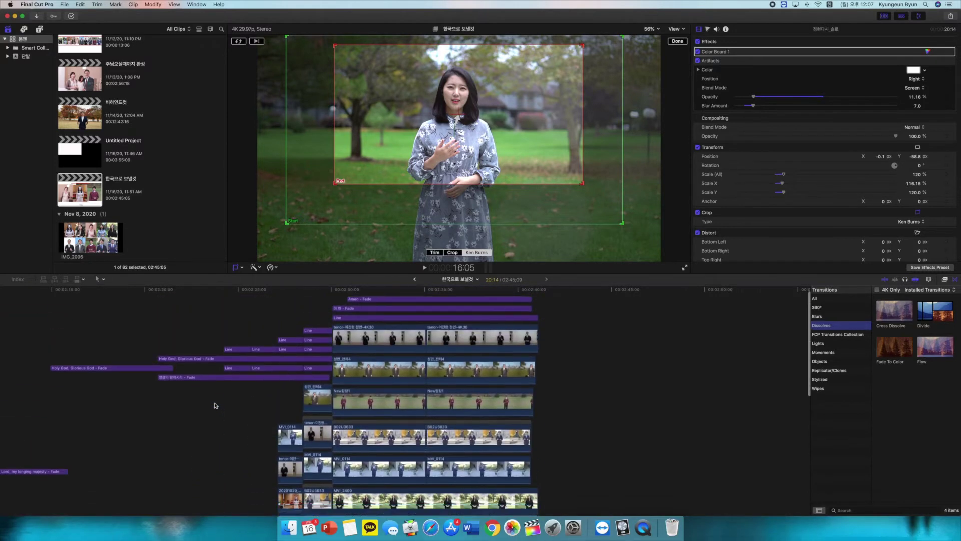
{"action": "scroll", "coordinate": [215, 406], "scroll_direction": "down", "scroll_amount": 5}
{"action": "scroll", "coordinate": [9, 383], "scroll_direction": "left", "scroll_amount": 5}
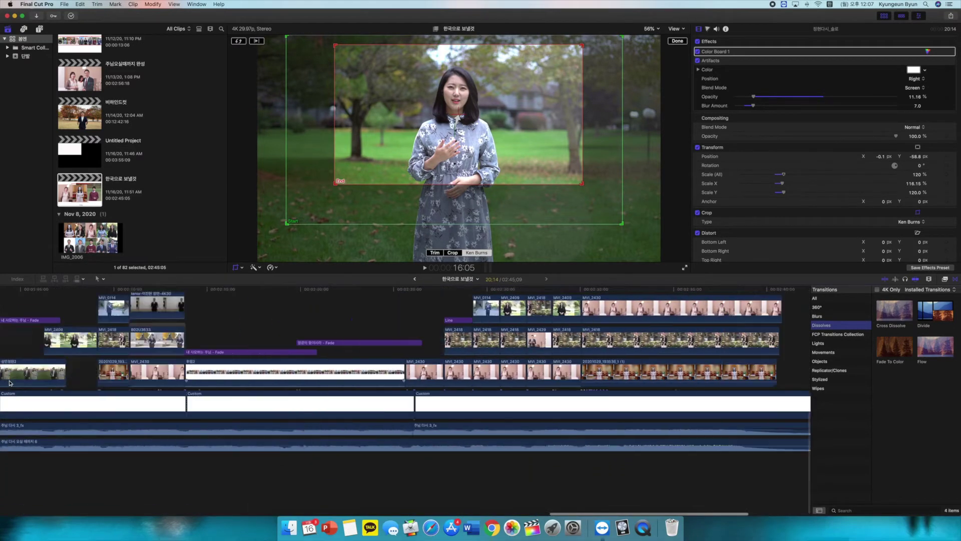
{"action": "scroll", "coordinate": [9, 383], "scroll_direction": "left", "scroll_amount": 10}
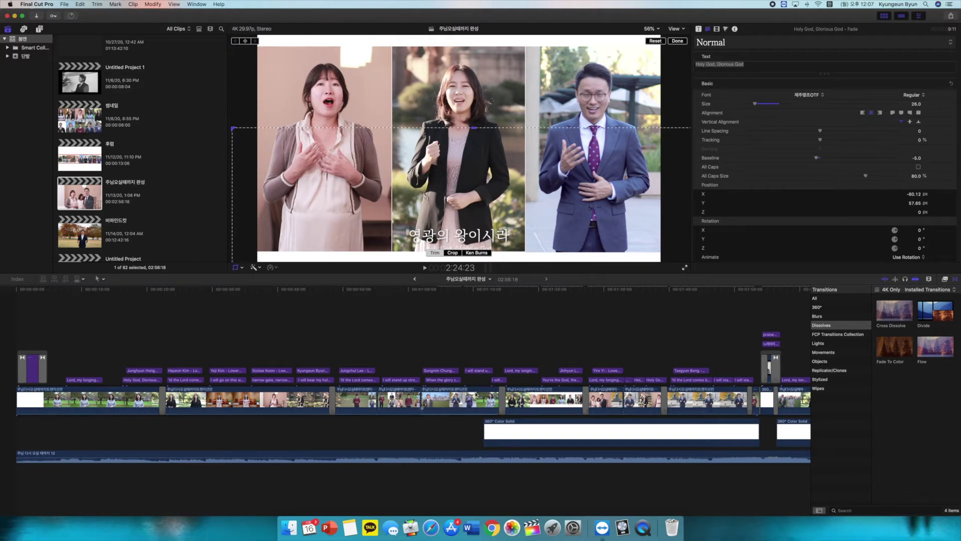
Step: Place the playhead at 2:30:03 in the finished project and select the transition there
{"action": "scroll", "coordinate": [475, 392], "scroll_direction": "right", "scroll_amount": 10}
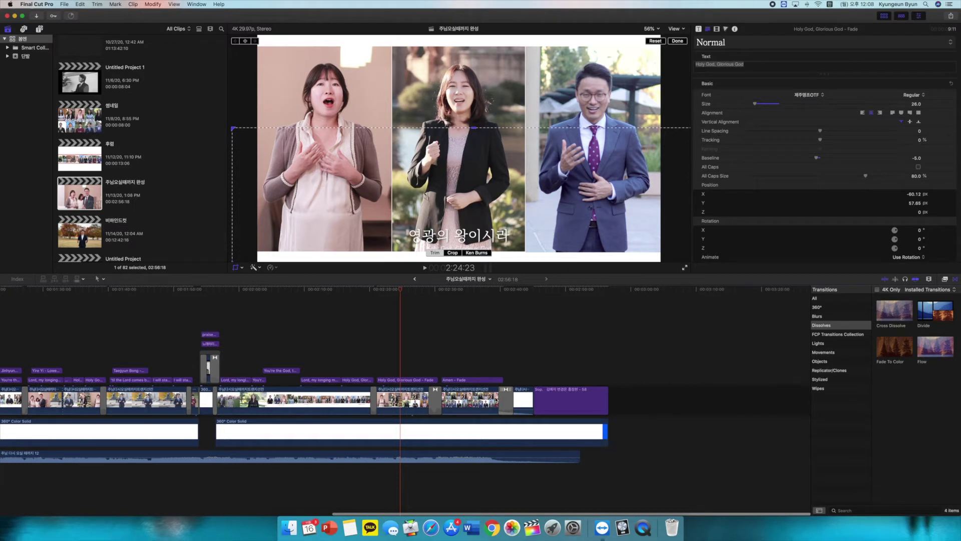
{"action": "left_click", "coordinate": [435, 290]}
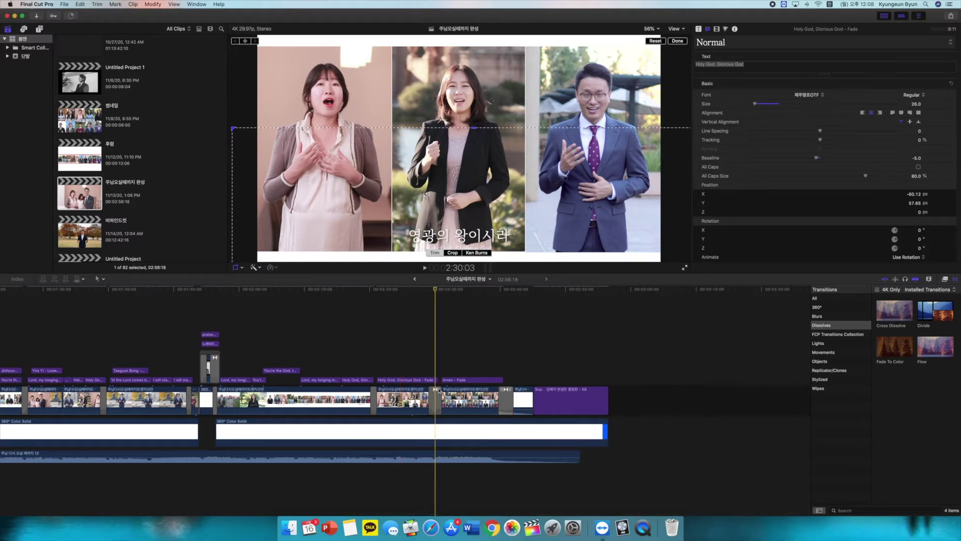
{"action": "left_click", "coordinate": [437, 395]}
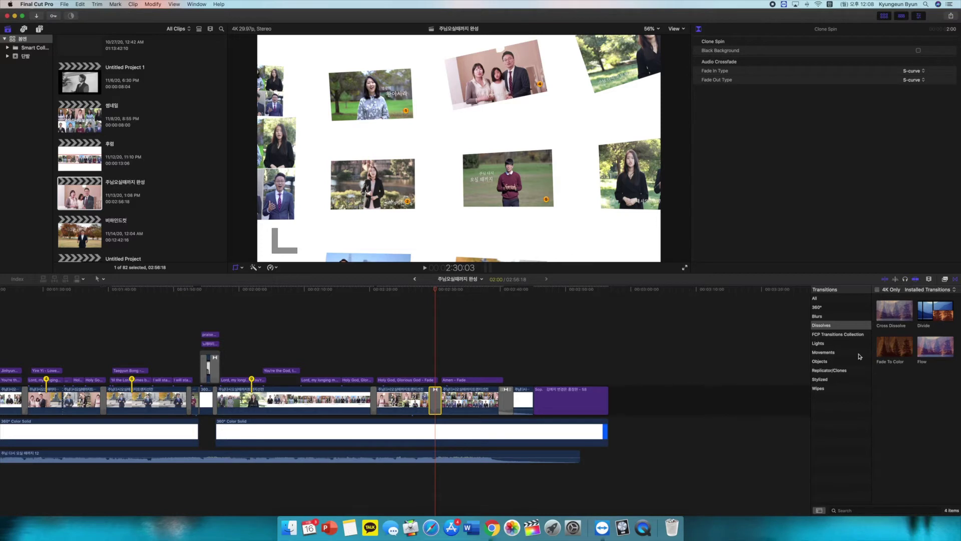
Step: Apply the Clone Spin transition from Replicator/Clones over the existing transition at the playhead, and select it
{"action": "left_click", "coordinate": [830, 370]}
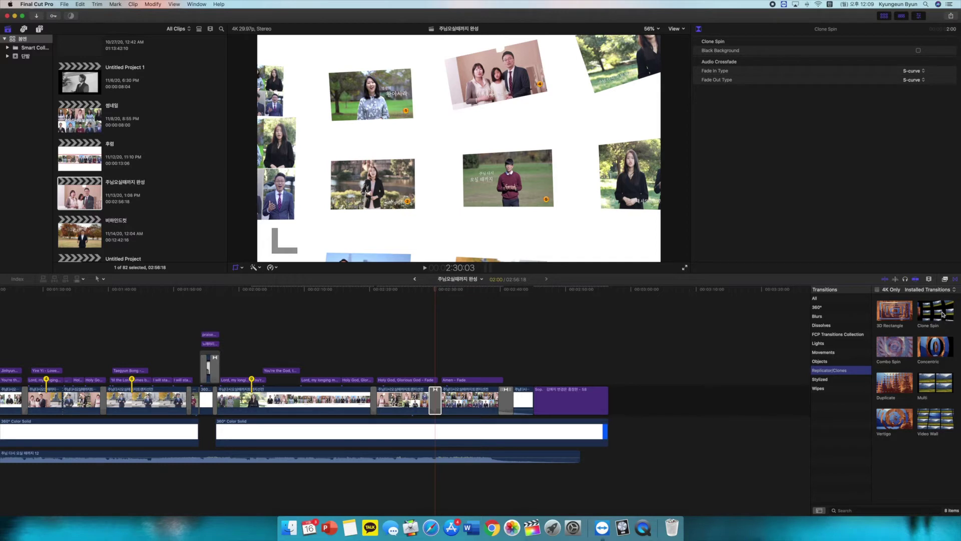
{"action": "left_click", "coordinate": [943, 315]}
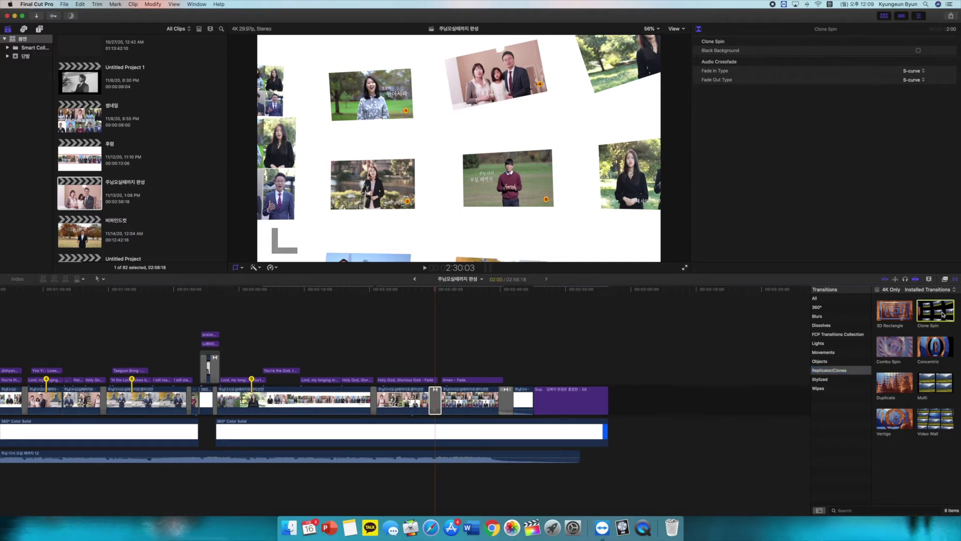
{"action": "mouse_move", "coordinate": [943, 315]}
{"action": "left_mouse_down"}
{"action": "mouse_move", "coordinate": [435, 404]}
{"action": "mouse_move", "coordinate": [538, 401]}
{"action": "mouse_move", "coordinate": [950, 318]}
{"action": "mouse_move", "coordinate": [435, 400]}
{"action": "left_mouse_up"}
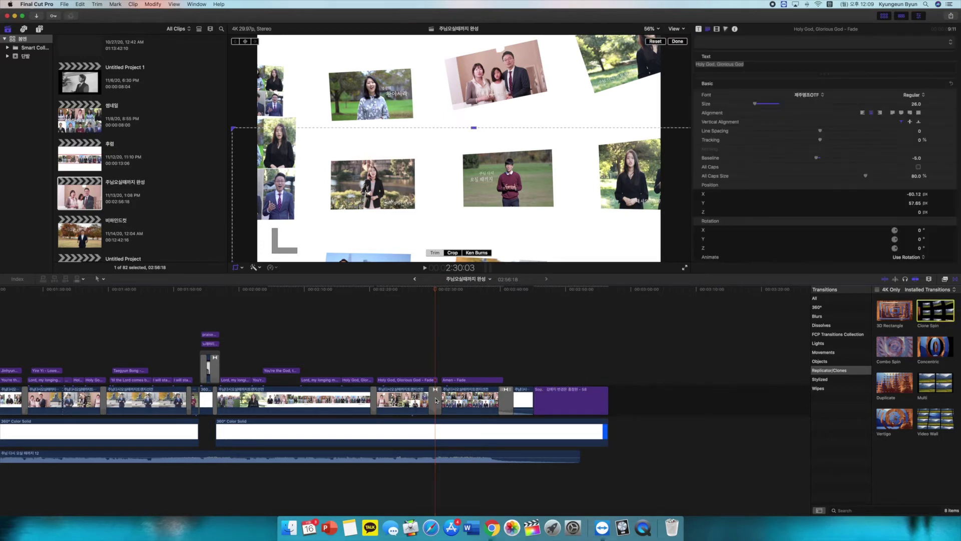
{"action": "left_click", "coordinate": [435, 399]}
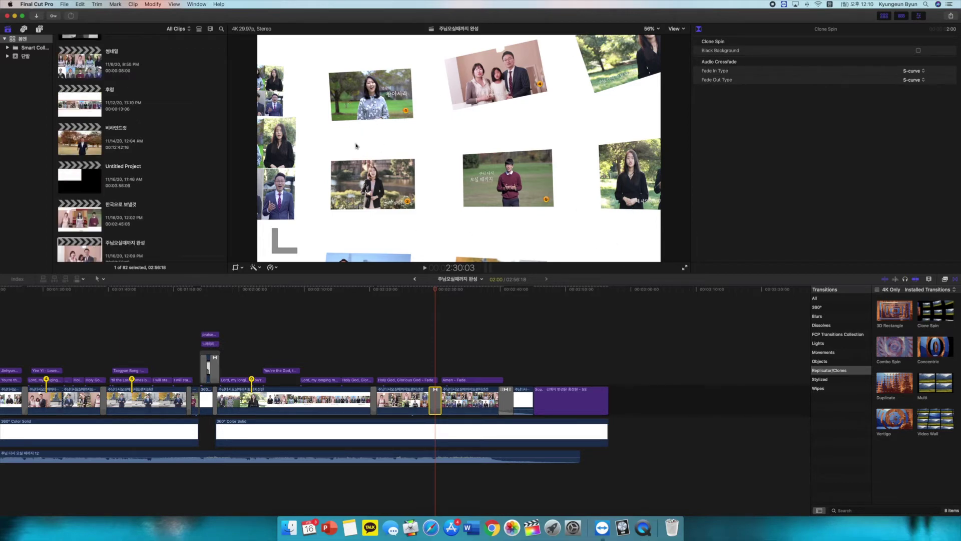
Step: Look over the project's timeline, and play the Clone Spin transition from 2:28:06 into the ten-person grid
{"action": "scroll", "coordinate": [208, 332], "scroll_direction": "left", "scroll_amount": 10}
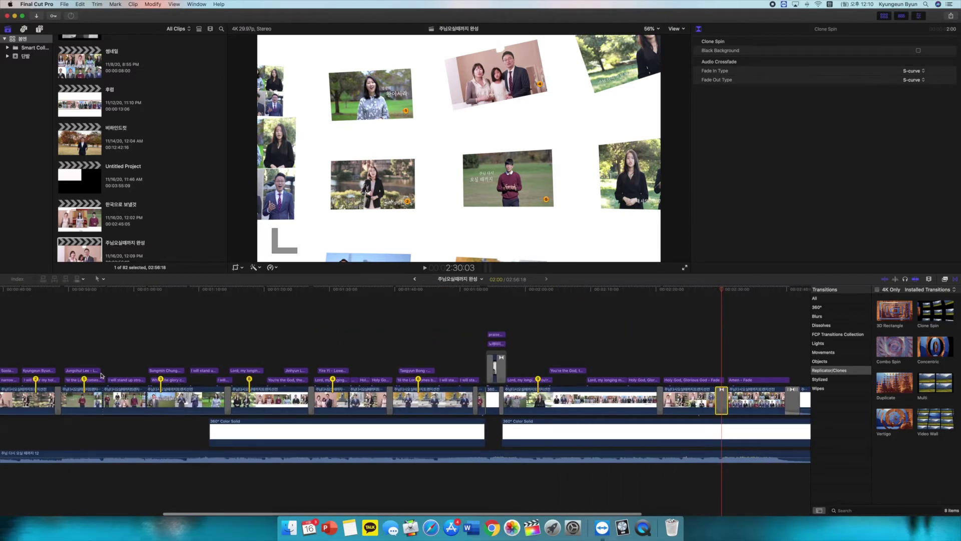
{"action": "scroll", "coordinate": [202, 386], "scroll_direction": "left", "scroll_amount": 8}
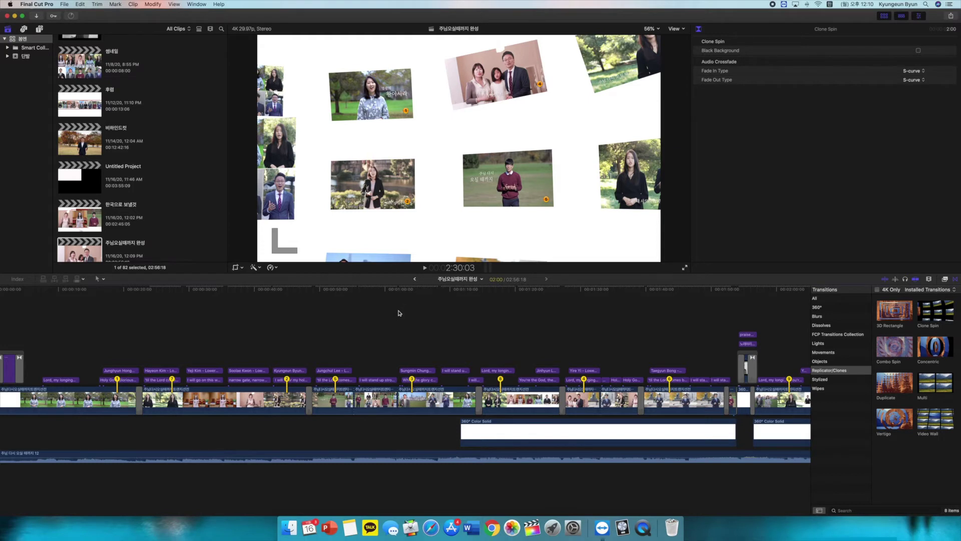
{"action": "scroll", "coordinate": [399, 313], "scroll_direction": "right", "scroll_amount": 5}
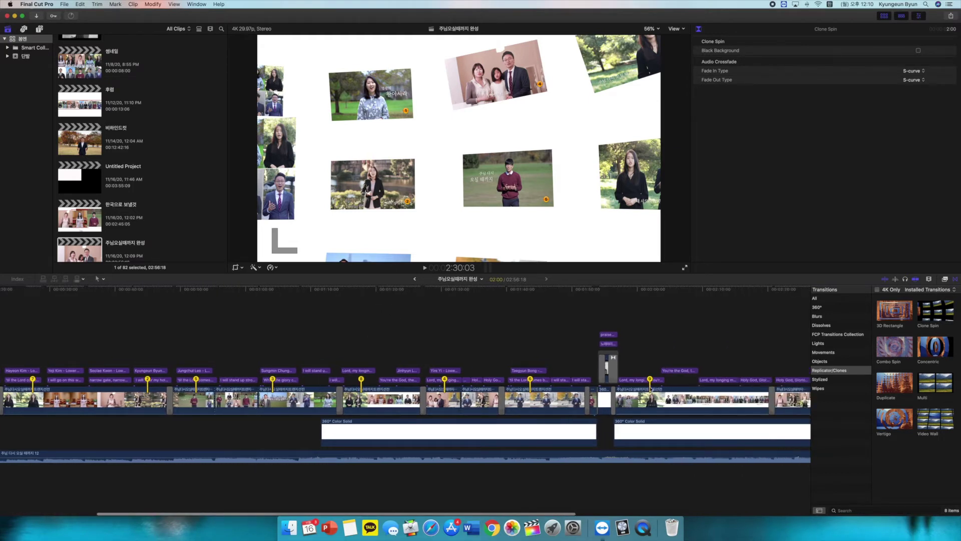
{"action": "scroll", "coordinate": [696, 376], "scroll_direction": "right", "scroll_amount": 10}
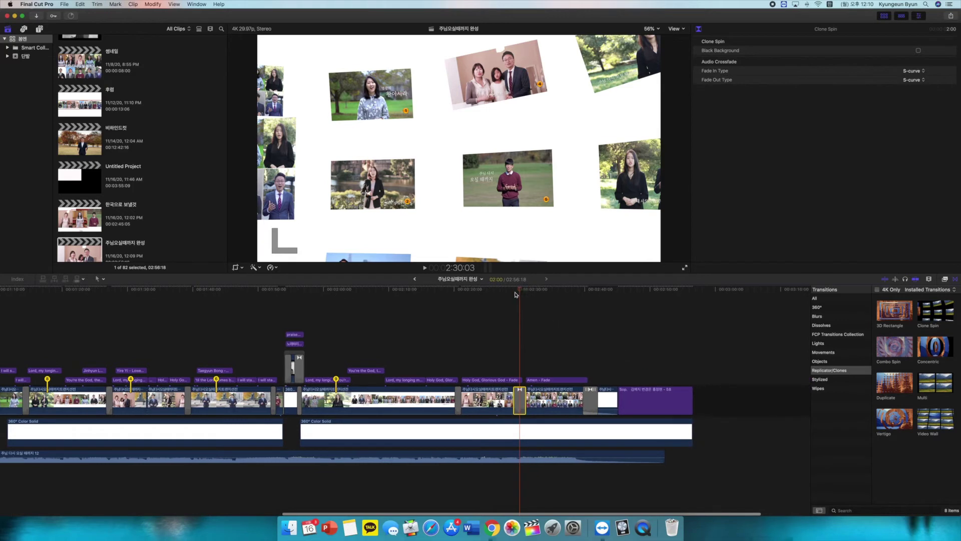
{"action": "left_click", "coordinate": [508, 290]}
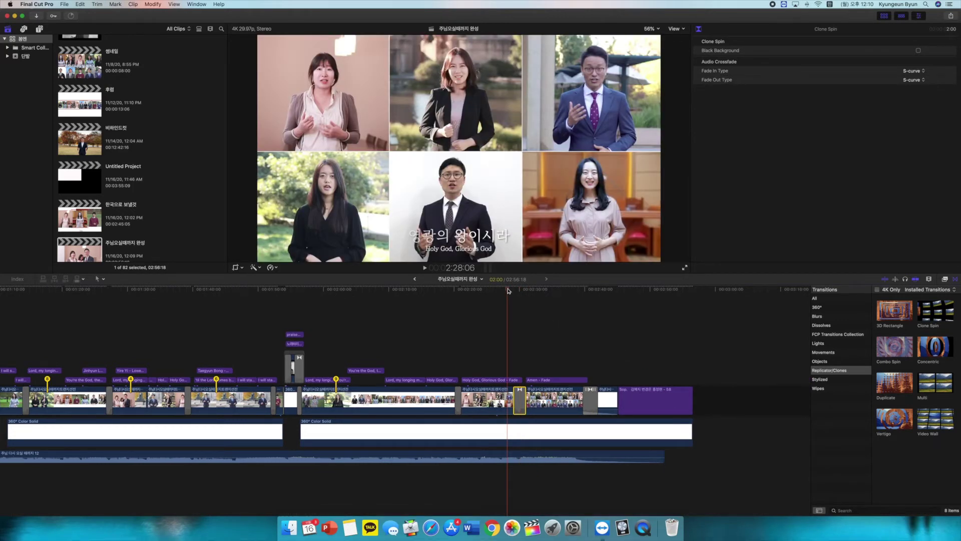
{"action": "key", "text": "space"}
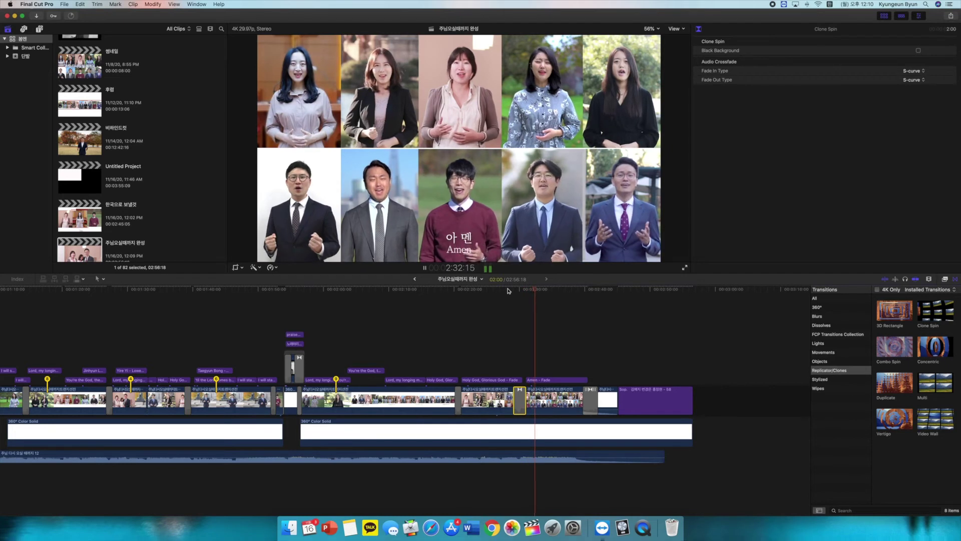
{"action": "key", "text": "space"}
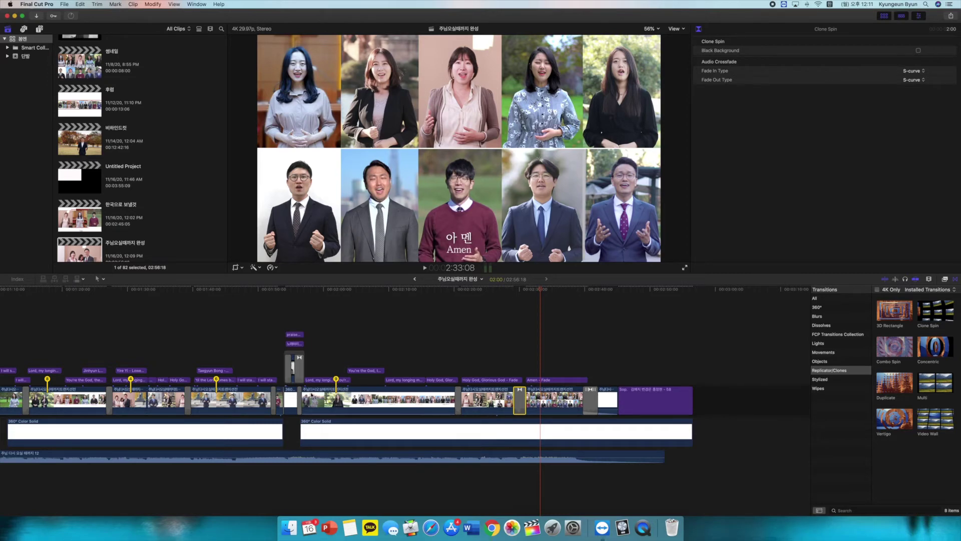
Step: Open the 후렴 project, look over its stacked singer clips and lines, and turn on the Crop tool
{"action": "double_click", "coordinate": [82, 111]}
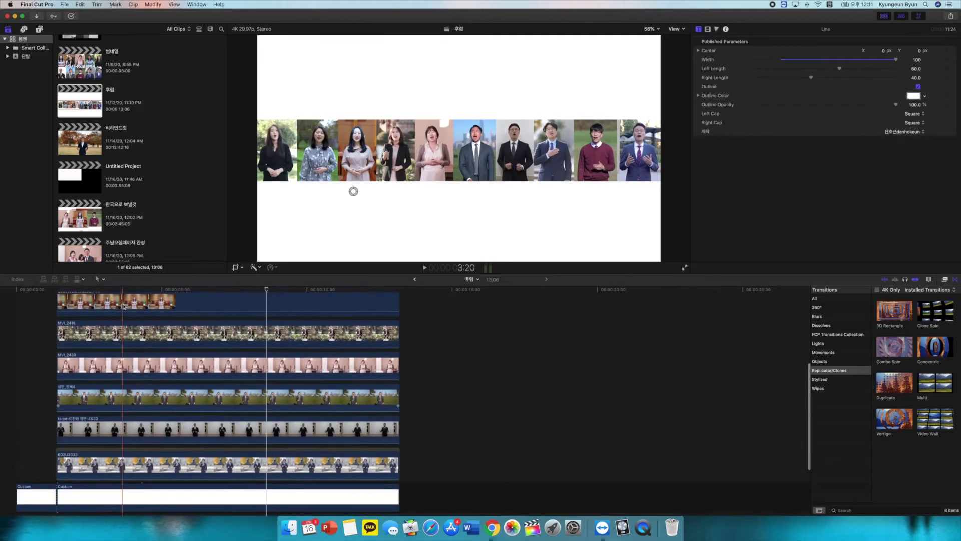
{"action": "scroll", "coordinate": [123, 306], "scroll_direction": "up", "scroll_amount": 5}
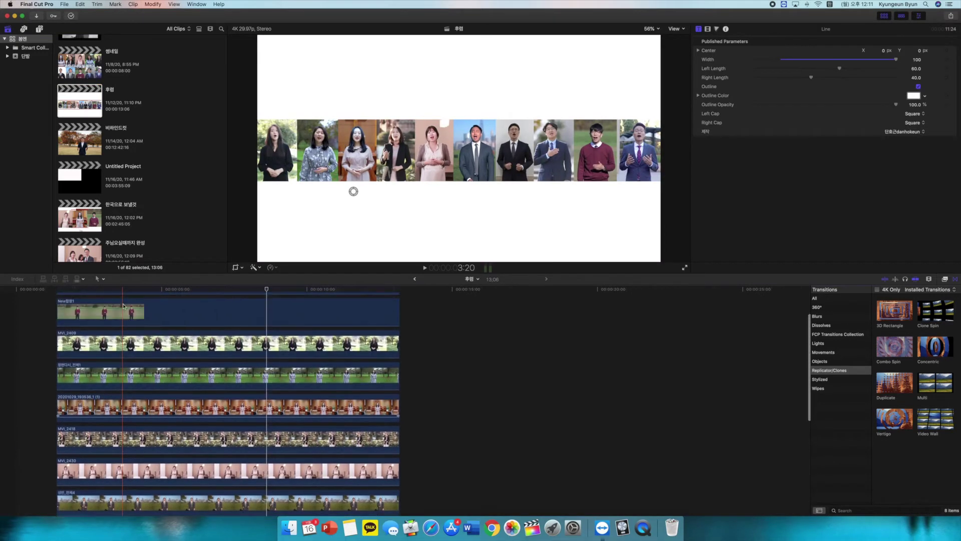
{"action": "scroll", "coordinate": [124, 306], "scroll_direction": "up", "scroll_amount": 2}
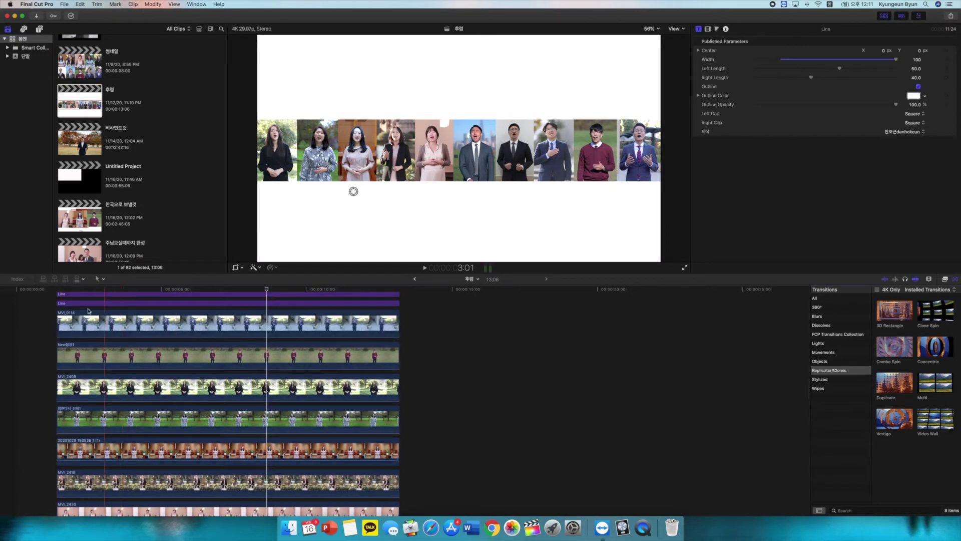
{"action": "scroll", "coordinate": [88, 311], "scroll_direction": "down", "scroll_amount": 7}
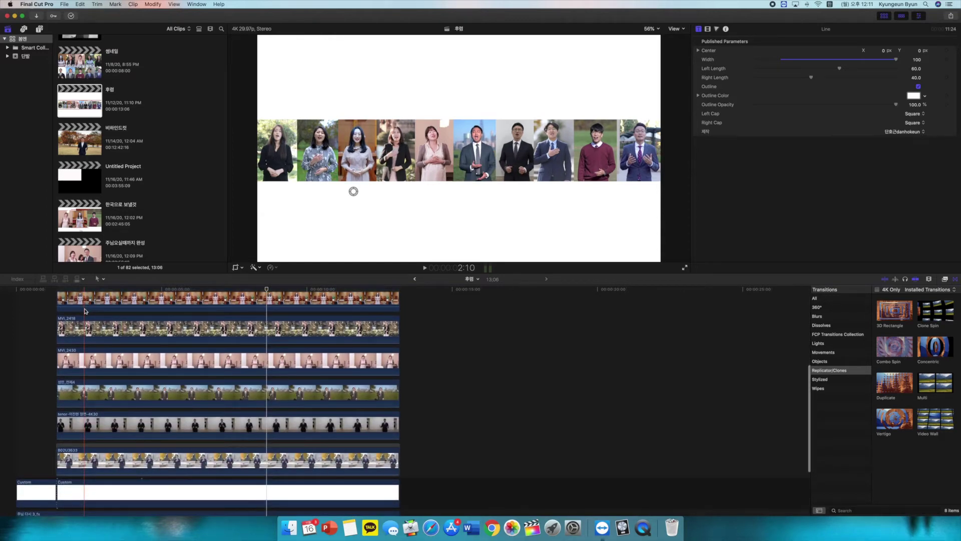
{"action": "scroll", "coordinate": [85, 311], "scroll_direction": "up", "scroll_amount": 7}
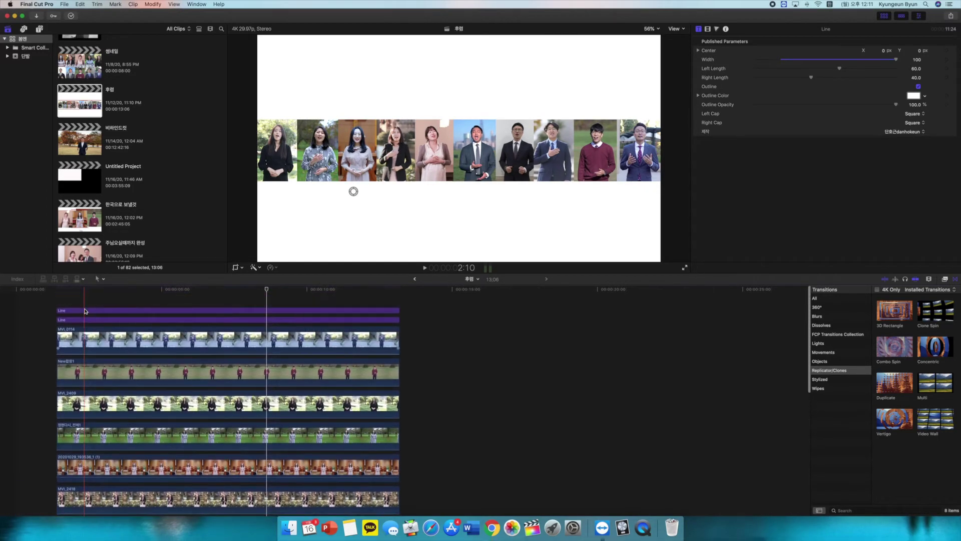
{"action": "scroll", "coordinate": [85, 311], "scroll_direction": "down", "scroll_amount": 8}
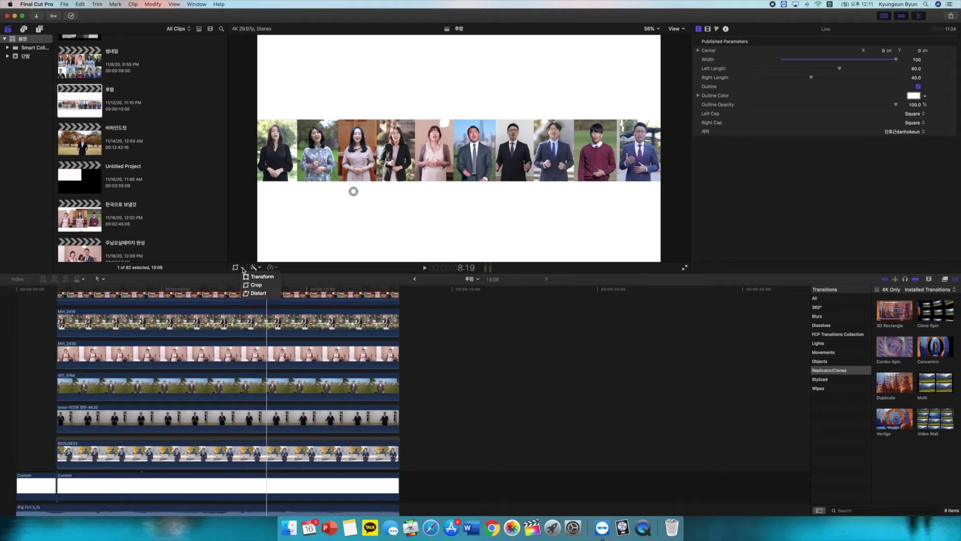
{"action": "key", "text": "shift+c"}
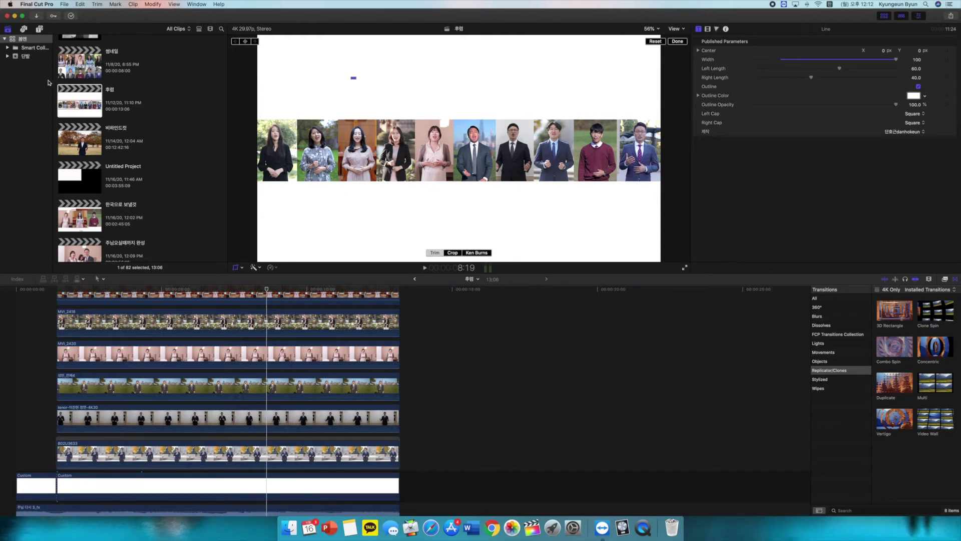
Step: In the 한국으로 보낼것 project, show the Ken Burns framing of the ten-person chorus clip and play it from 2:08:27
{"action": "scroll", "coordinate": [90, 204], "scroll_direction": "down", "scroll_amount": 5}
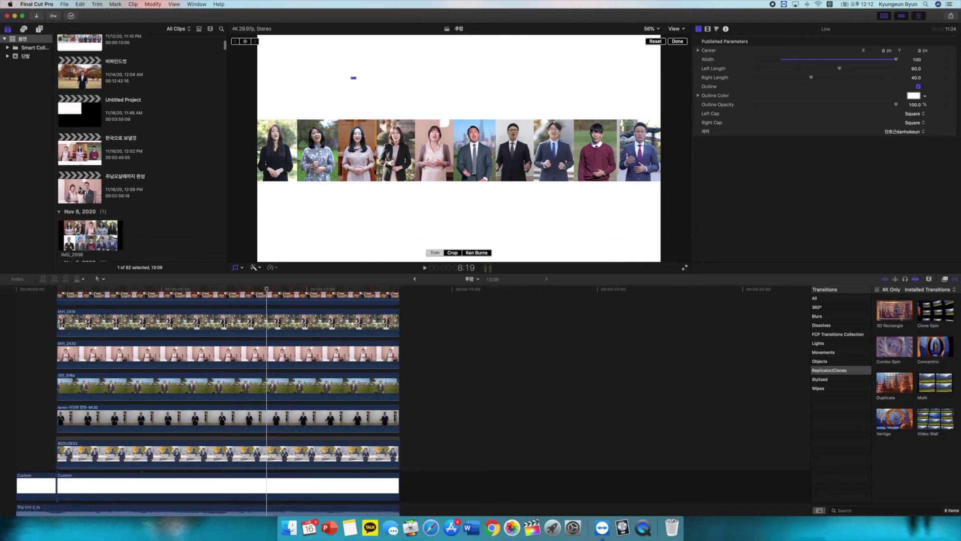
{"action": "double_click", "coordinate": [79, 148]}
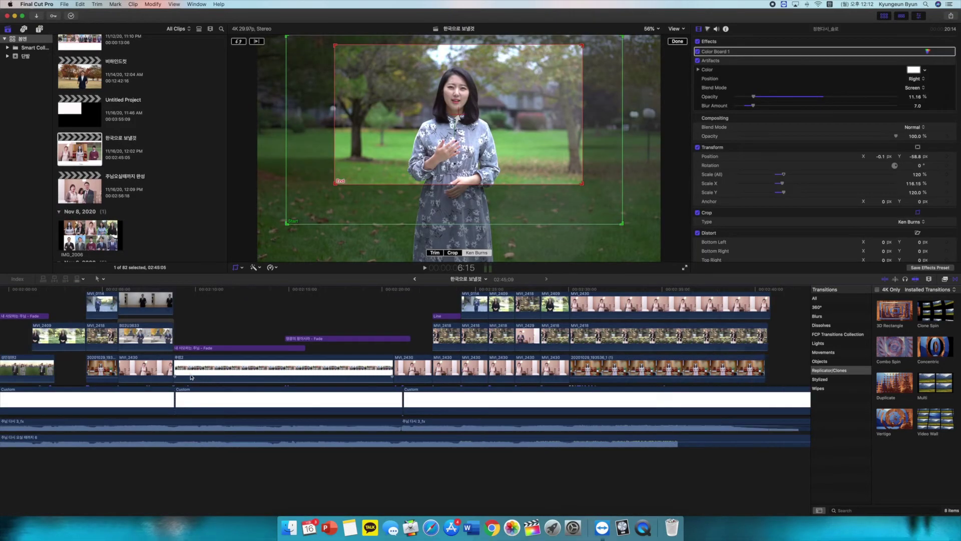
{"action": "left_click", "coordinate": [247, 290]}
{"action": "left_click", "coordinate": [281, 348]}
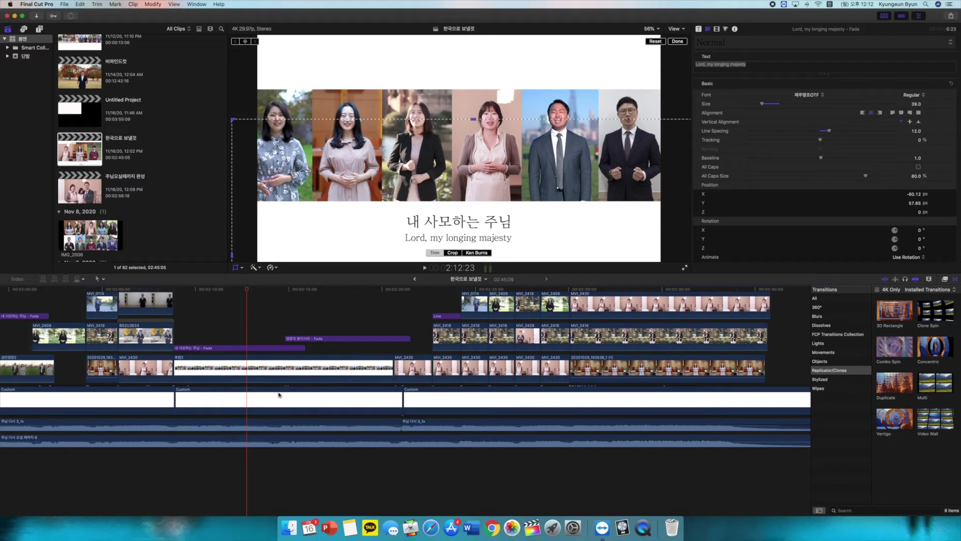
{"action": "left_click", "coordinate": [213, 359]}
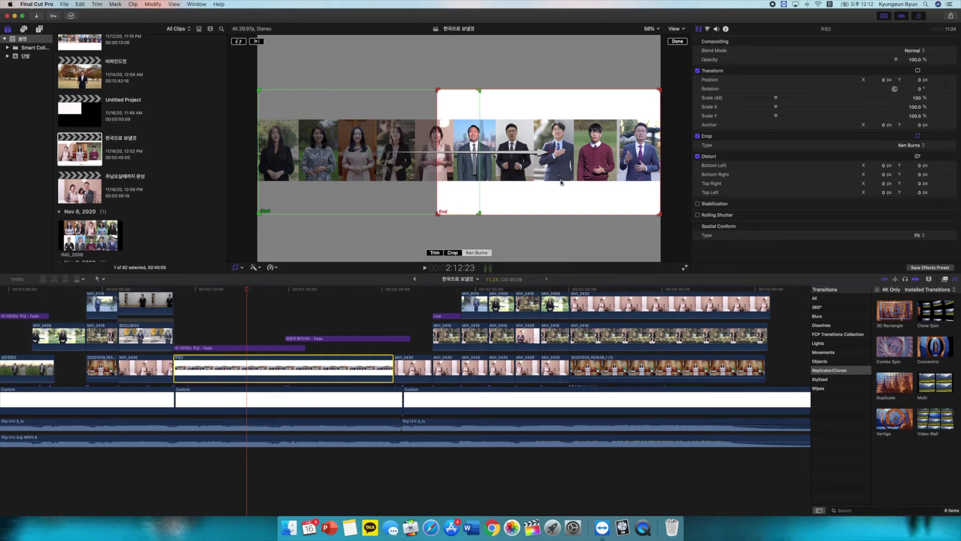
{"action": "left_click", "coordinate": [176, 291]}
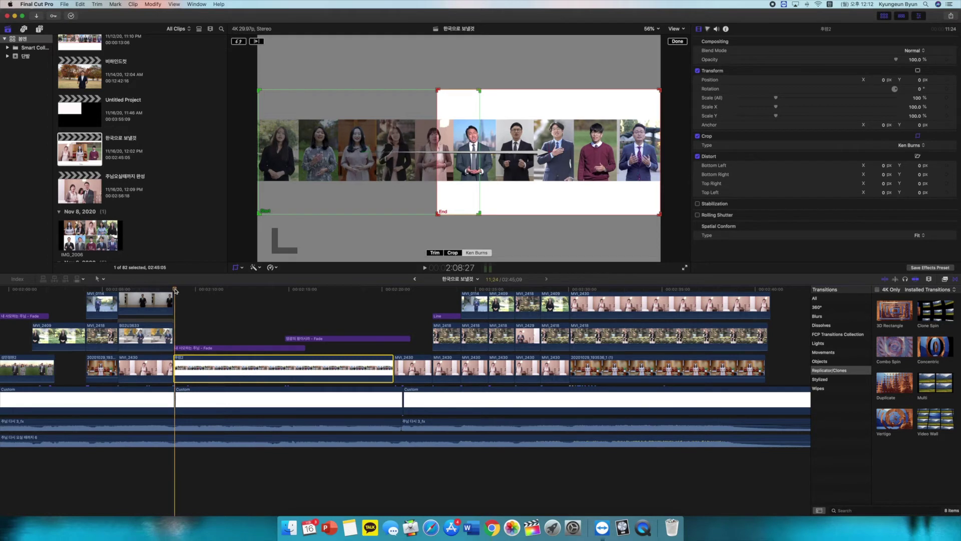
{"action": "key", "text": "space"}
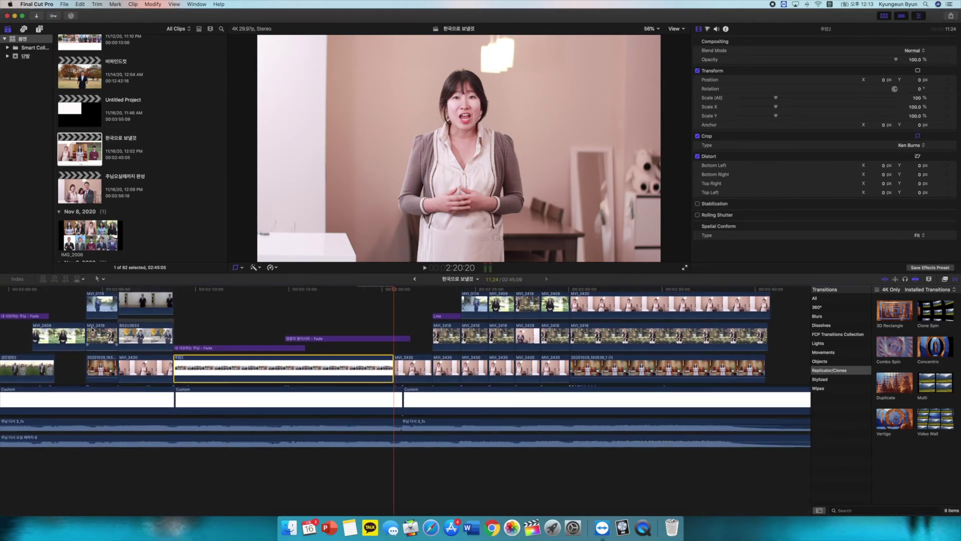
Step: At 9:27 near the timeline's start, examine the text settings of the Korean title and the "Lord, my longing majesty" title
{"action": "scroll", "coordinate": [92, 329], "scroll_direction": "left", "scroll_amount": 20}
{"action": "left_click", "coordinate": [189, 289]}
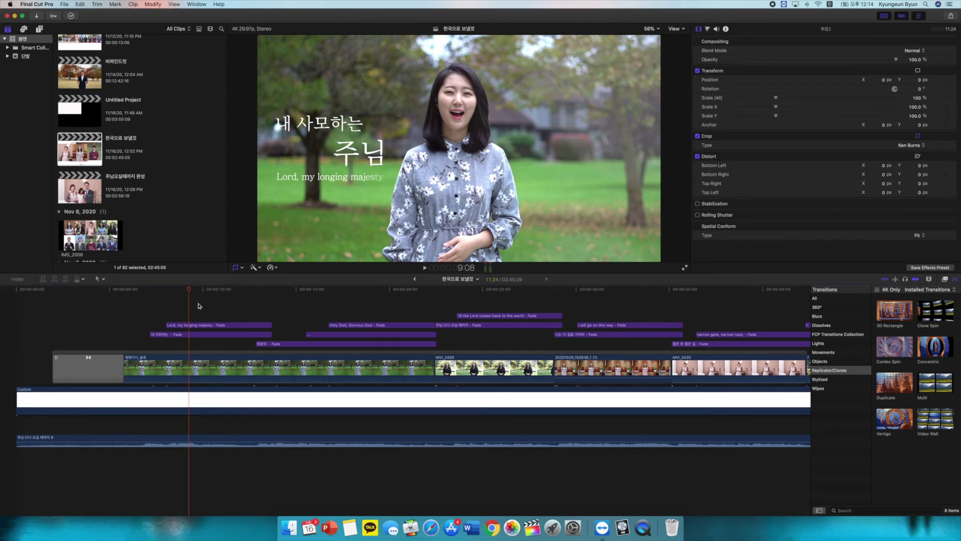
{"action": "left_click", "coordinate": [170, 289]}
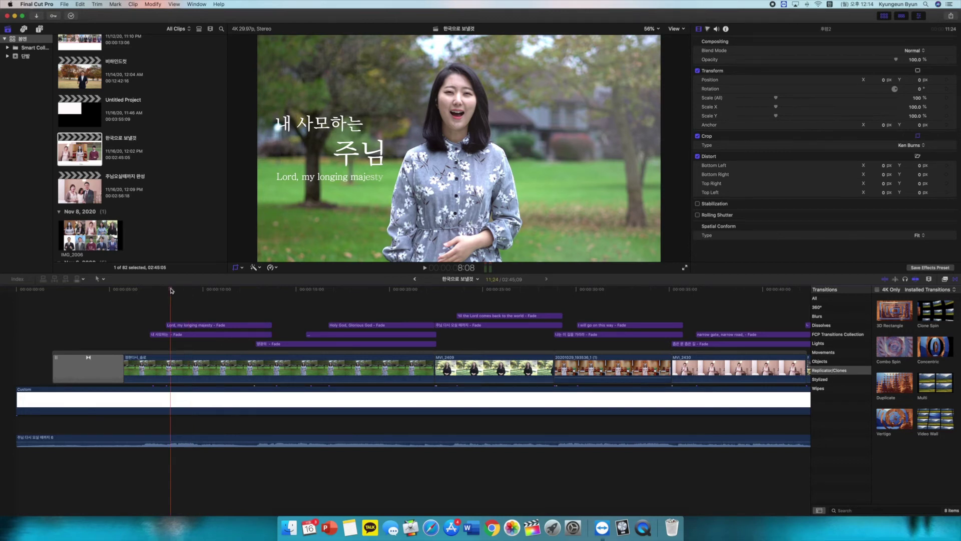
{"action": "left_click", "coordinate": [201, 289]}
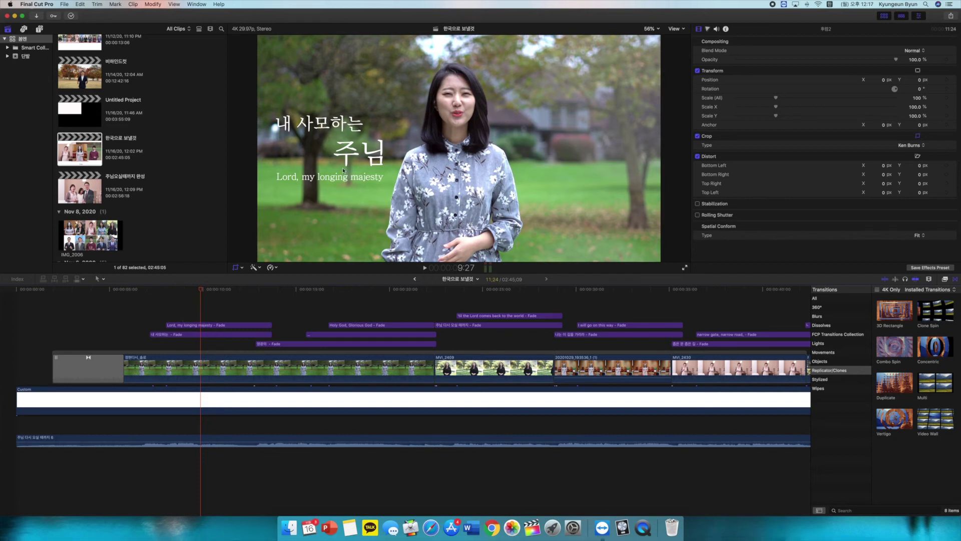
{"action": "key", "text": "shift+c"}
{"action": "left_click", "coordinate": [362, 157]}
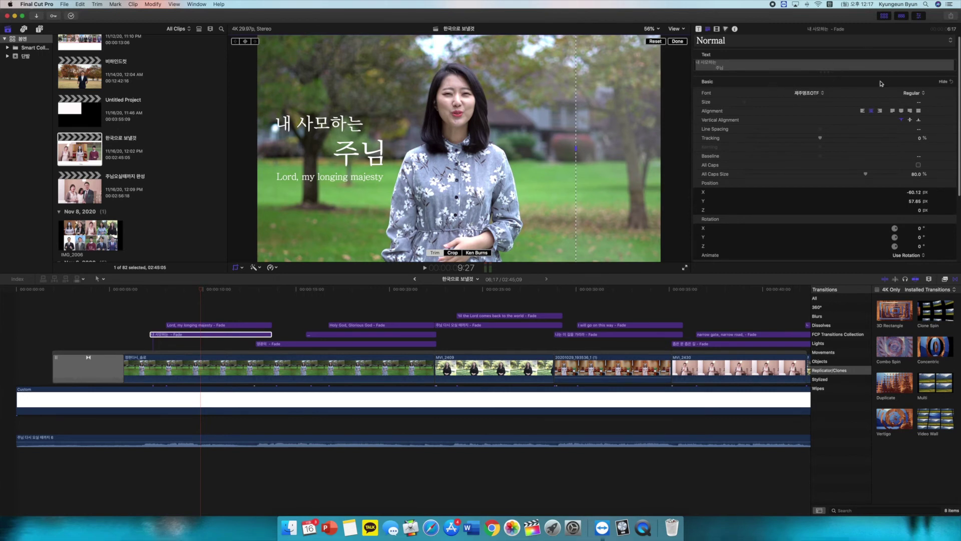
{"action": "left_click", "coordinate": [249, 324]}
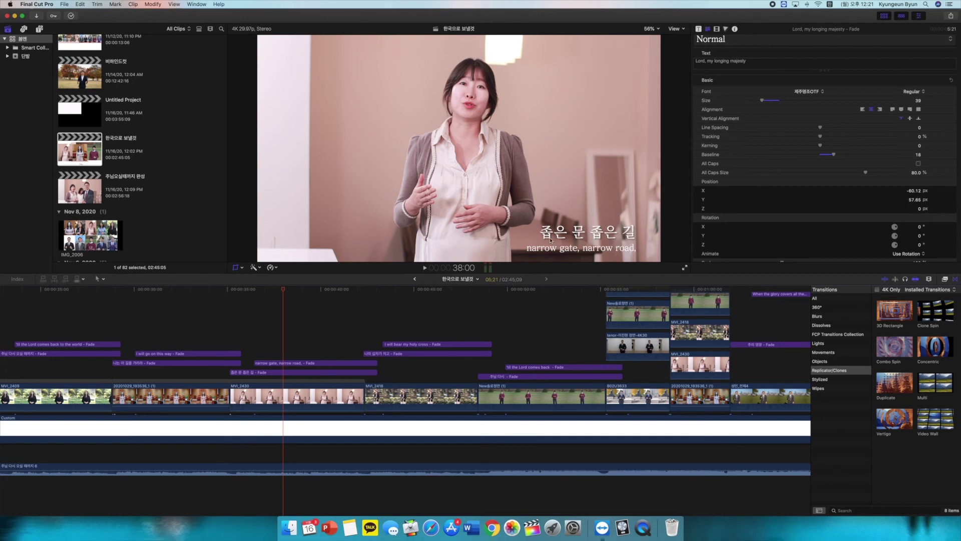
Step: View the lyric title placement at 45:15, 51:12 and 1:04:24, and the layered clips and titles around them
{"action": "left_click", "coordinate": [423, 290]}
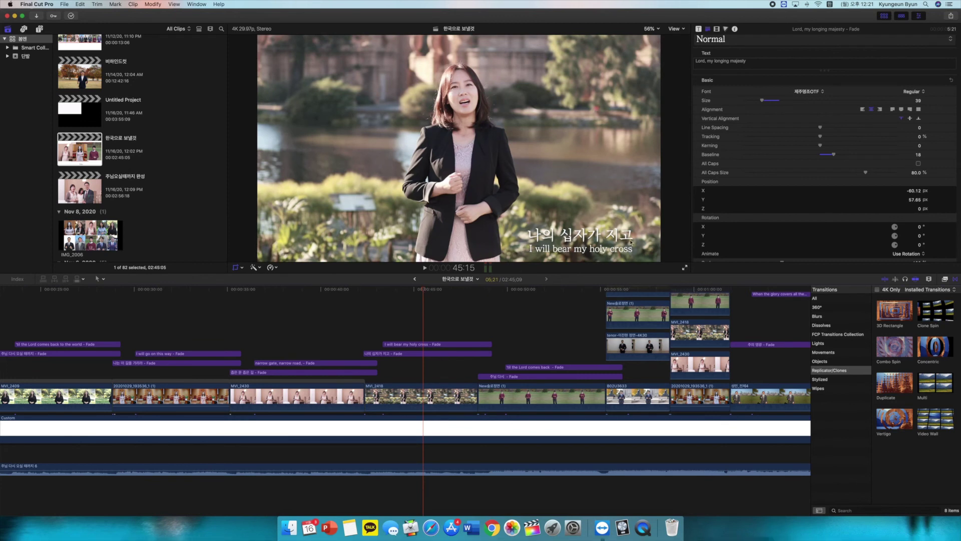
{"action": "left_click", "coordinate": [534, 290]}
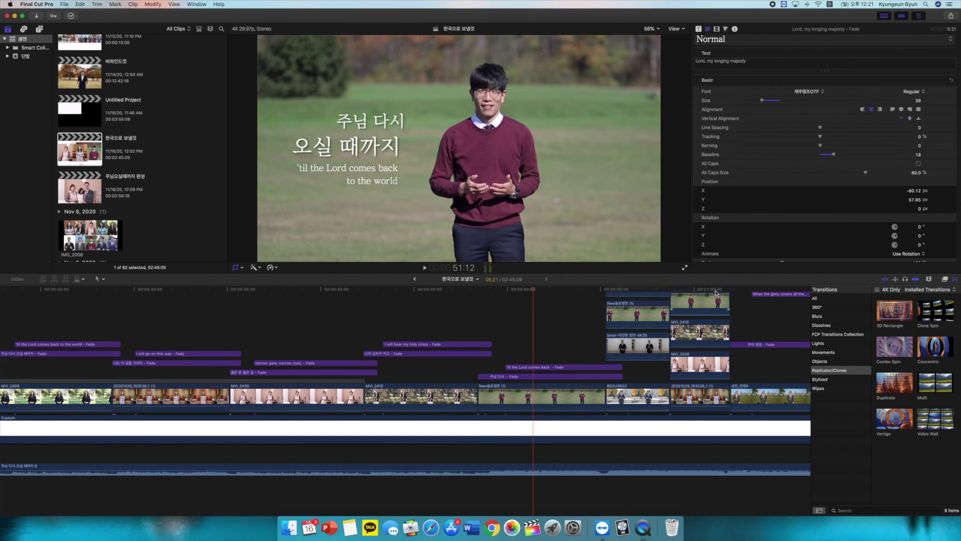
{"action": "scroll", "coordinate": [603, 311], "scroll_direction": "right", "scroll_amount": 3}
{"action": "scroll", "coordinate": [604, 310], "scroll_direction": "right", "scroll_amount": 4}
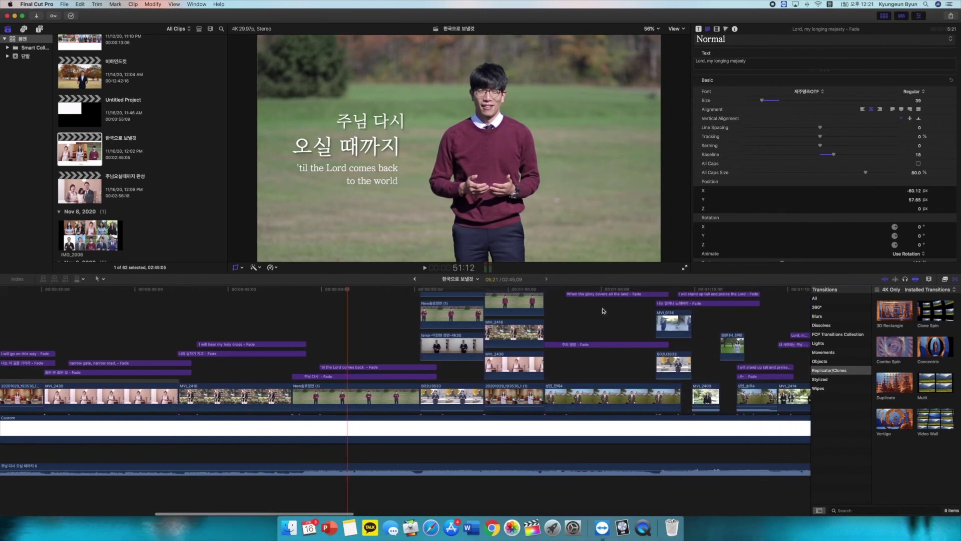
{"action": "scroll", "coordinate": [601, 305], "scroll_direction": "up", "scroll_amount": 3}
{"action": "left_click", "coordinate": [599, 299]}
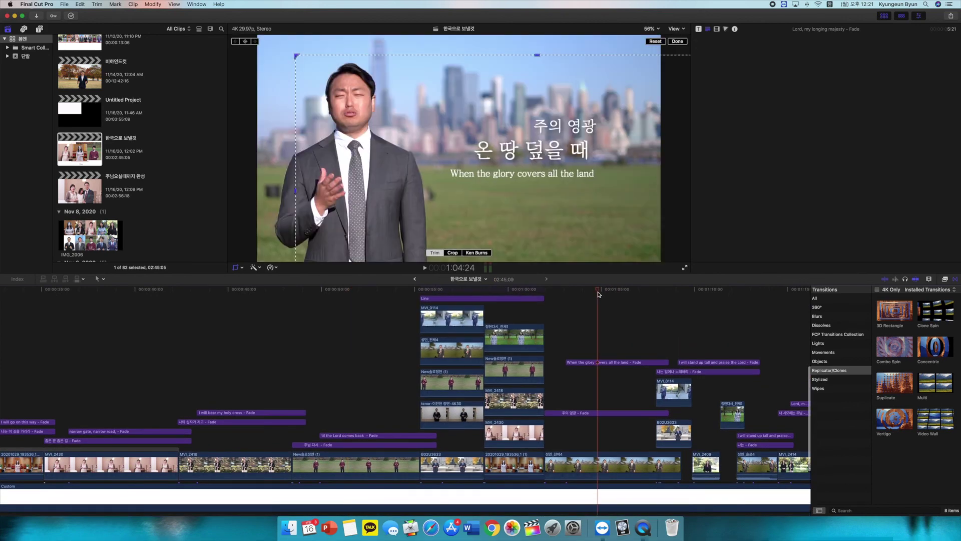
{"action": "scroll", "coordinate": [599, 297], "scroll_direction": "right", "scroll_amount": 4}
{"action": "scroll", "coordinate": [599, 294], "scroll_direction": "down", "scroll_amount": 2}
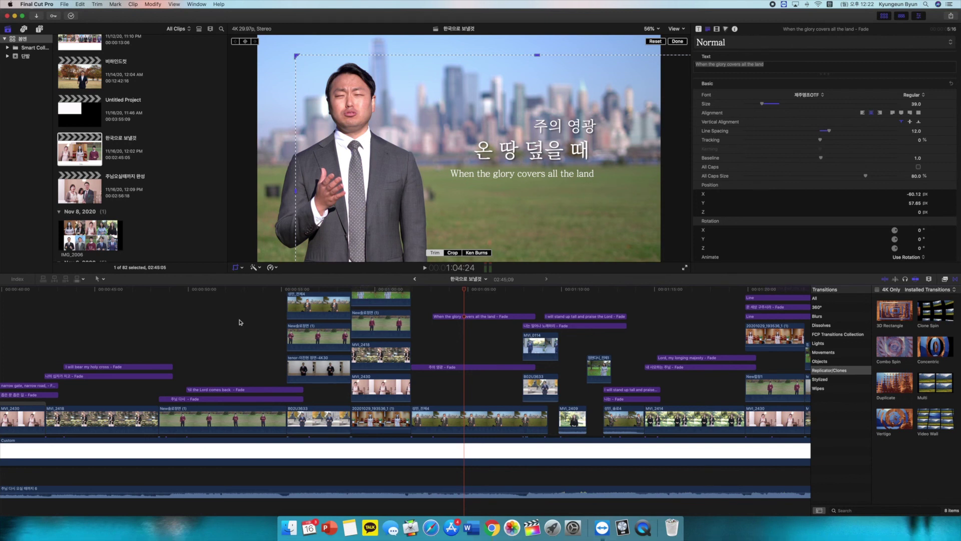
Step: Return to the start of the 한국으로 보낼것 timeline and select the song's audio clip to show its audio settings
{"action": "scroll", "coordinate": [240, 322], "scroll_direction": "up", "scroll_amount": 3}
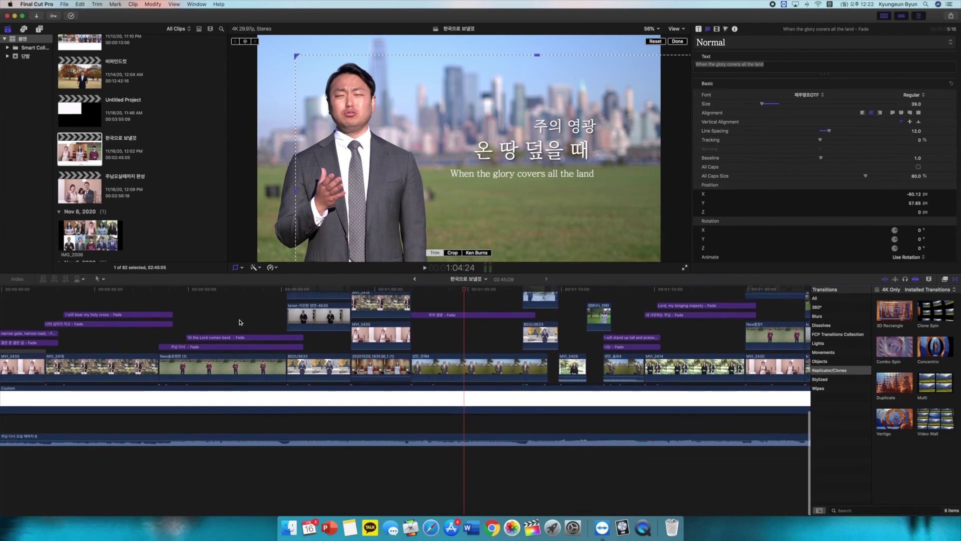
{"action": "scroll", "coordinate": [144, 436], "scroll_direction": "left", "scroll_amount": 5}
{"action": "scroll", "coordinate": [144, 437], "scroll_direction": "left", "scroll_amount": 10}
{"action": "scroll", "coordinate": [143, 437], "scroll_direction": "down", "scroll_amount": 3}
{"action": "left_click", "coordinate": [144, 438]}
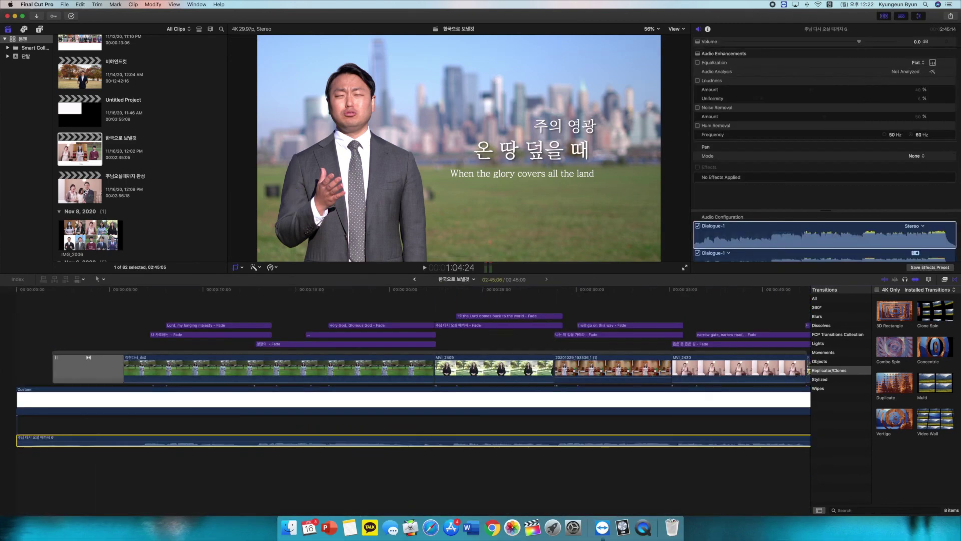
Step: Open the 주님오실때까지 완성 project, select its song audio clip, and look along the timeline to its end
{"action": "double_click", "coordinate": [72, 187]}
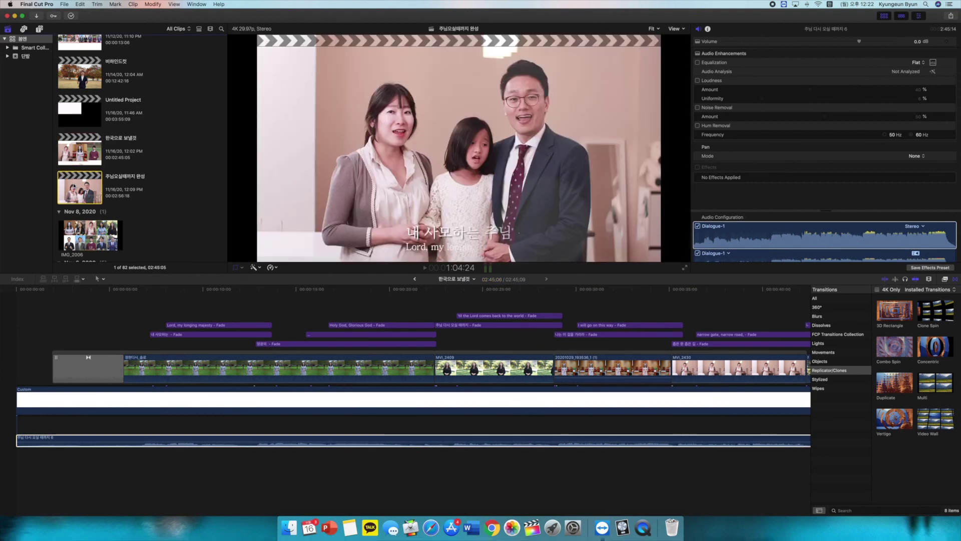
{"action": "scroll", "coordinate": [170, 414], "scroll_direction": "left", "scroll_amount": 10}
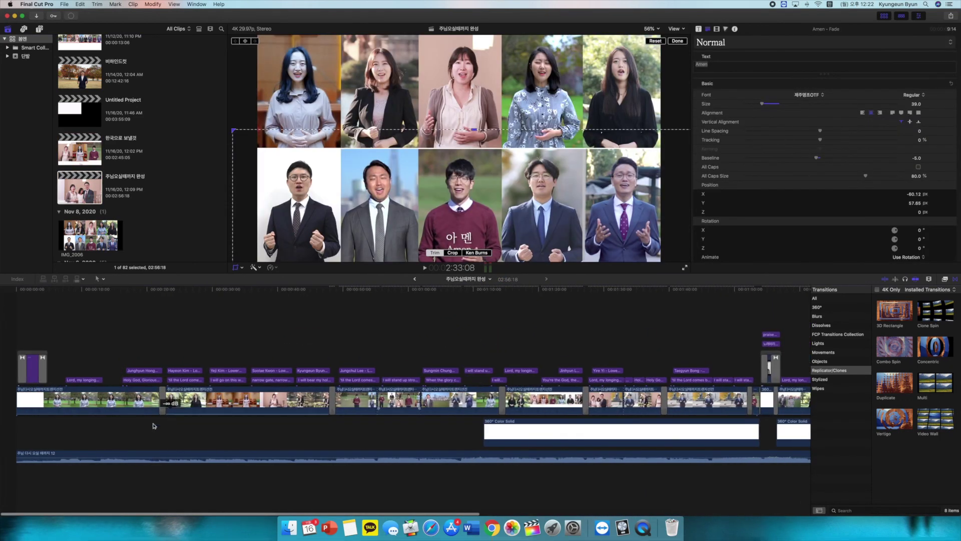
{"action": "left_click", "coordinate": [97, 455]}
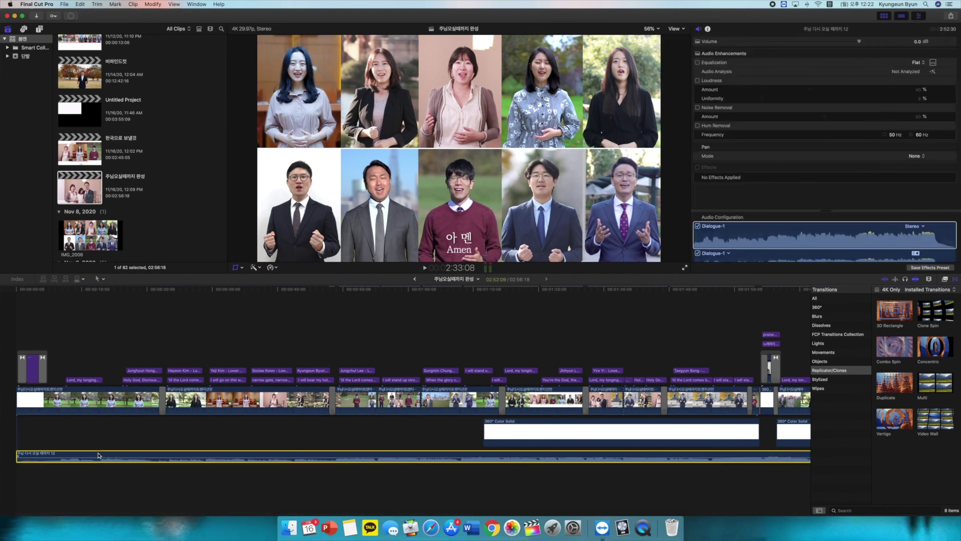
{"action": "scroll", "coordinate": [457, 424], "scroll_direction": "right", "scroll_amount": 5}
{"action": "scroll", "coordinate": [457, 425], "scroll_direction": "left", "scroll_amount": 5}
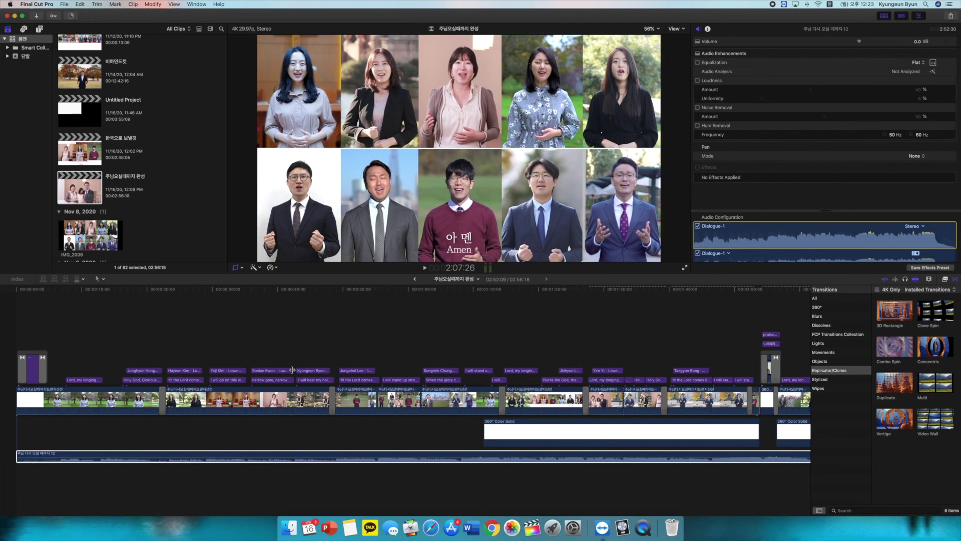
{"action": "scroll", "coordinate": [507, 402], "scroll_direction": "right", "scroll_amount": 10}
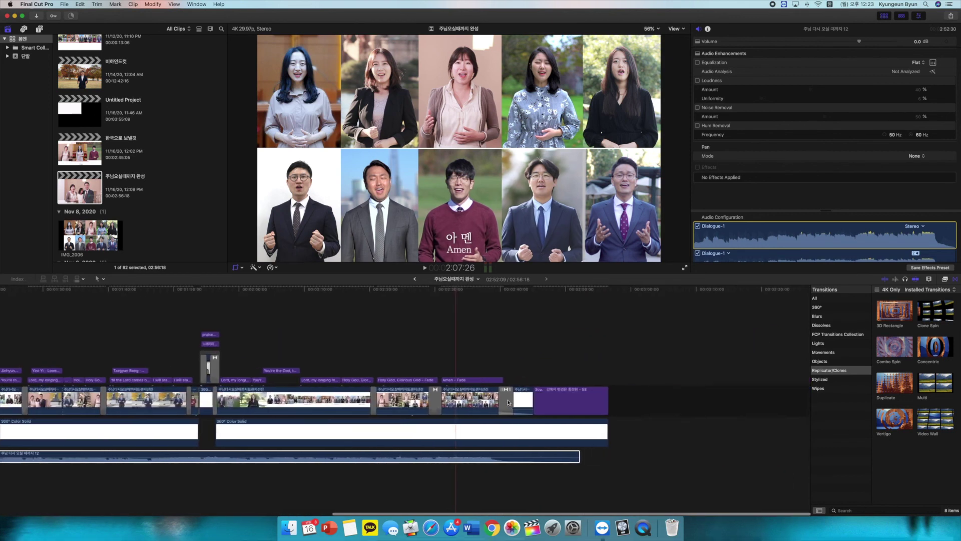
{"action": "scroll", "coordinate": [508, 401], "scroll_direction": "left", "scroll_amount": 1}
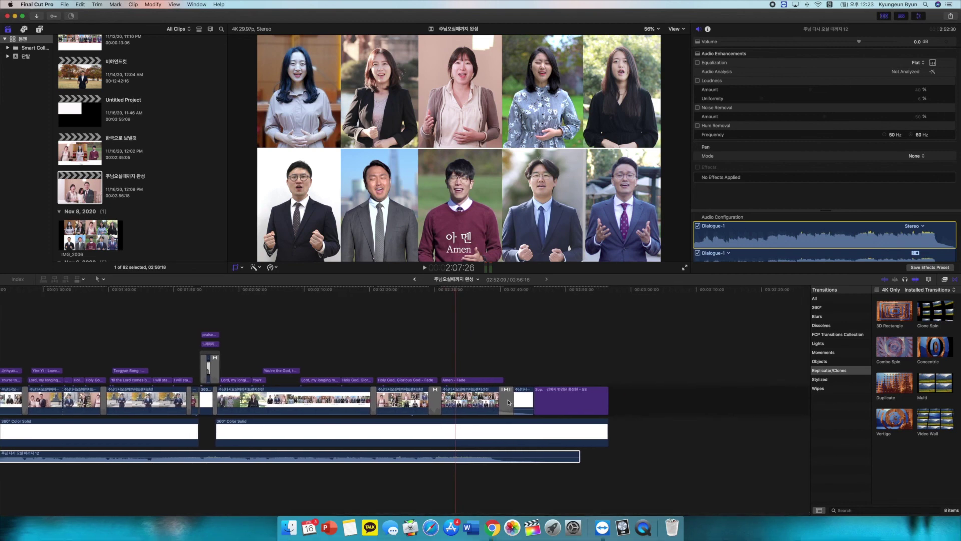